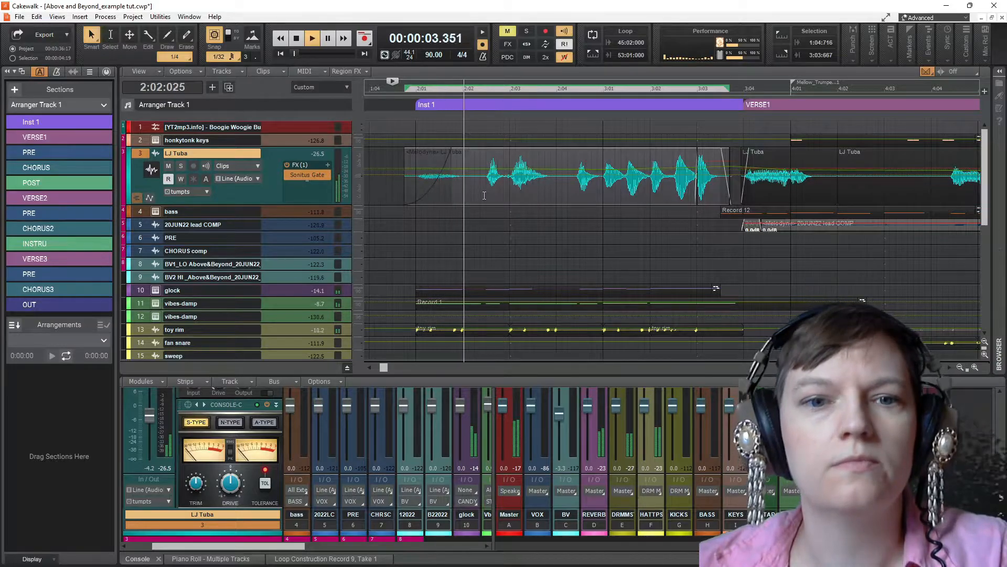
Change the LJ Tuba clip's fade-in shape to Fast Curve and play the clip's opening
{"action": "key", "text": "space"}
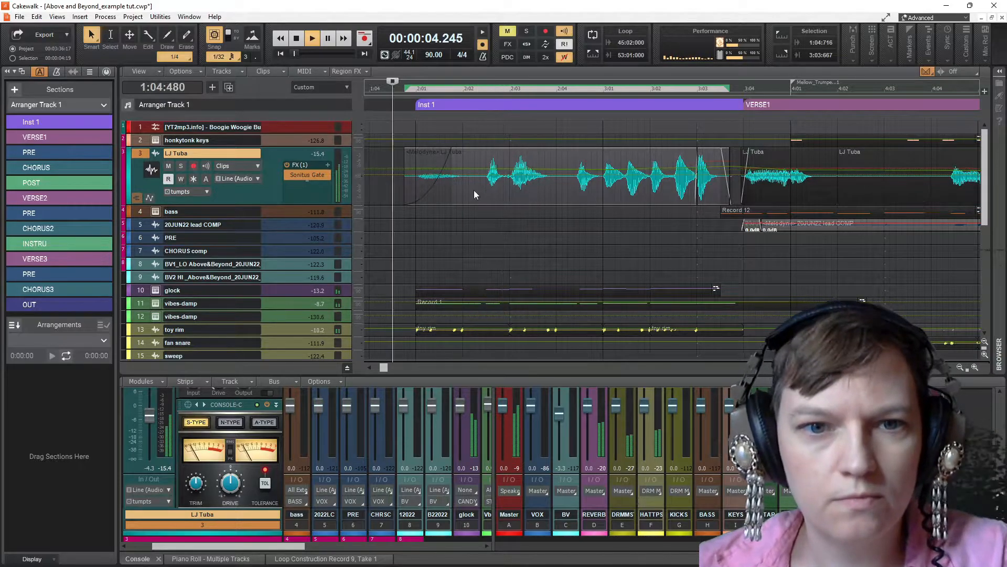
{"action": "right_click", "coordinate": [454, 152]}
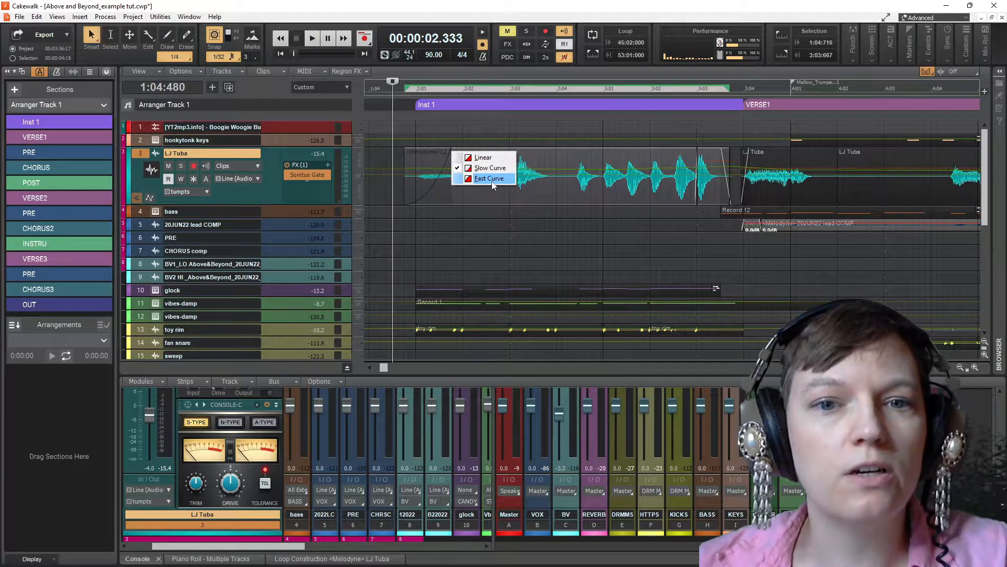
{"action": "left_click", "coordinate": [492, 180]}
{"action": "key", "text": "space"}
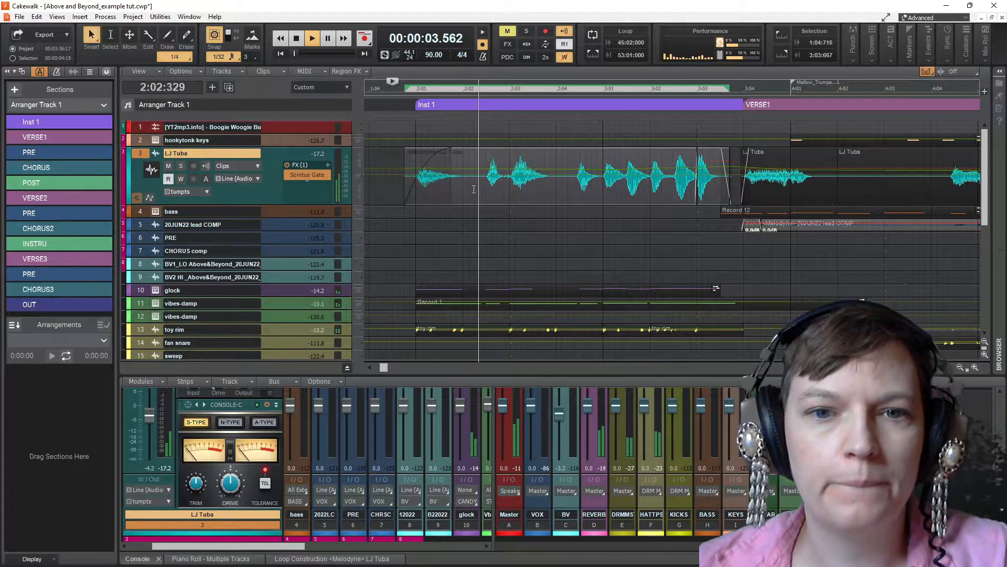
{"action": "key", "text": "space"}
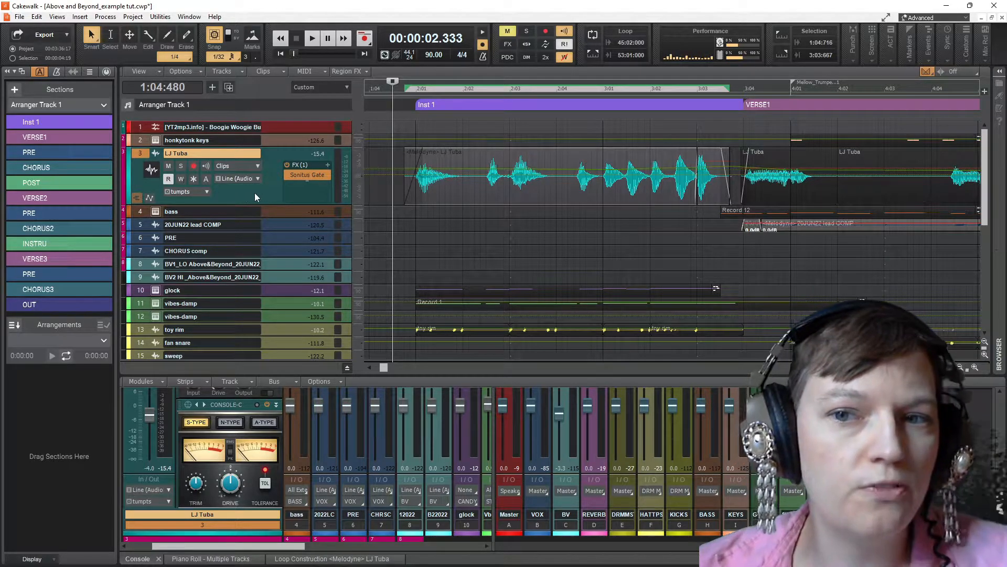
Show the Volume automation envelope on the LJ Tuba track and play the section with its volume fade-in
{"action": "left_click", "coordinate": [258, 166]}
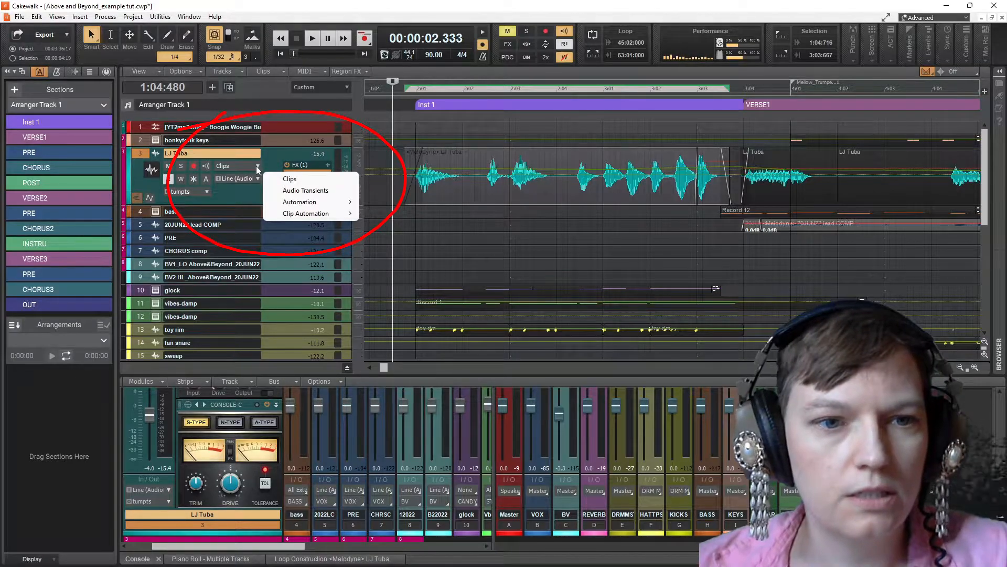
{"action": "mouse_move", "coordinate": [312, 206]}
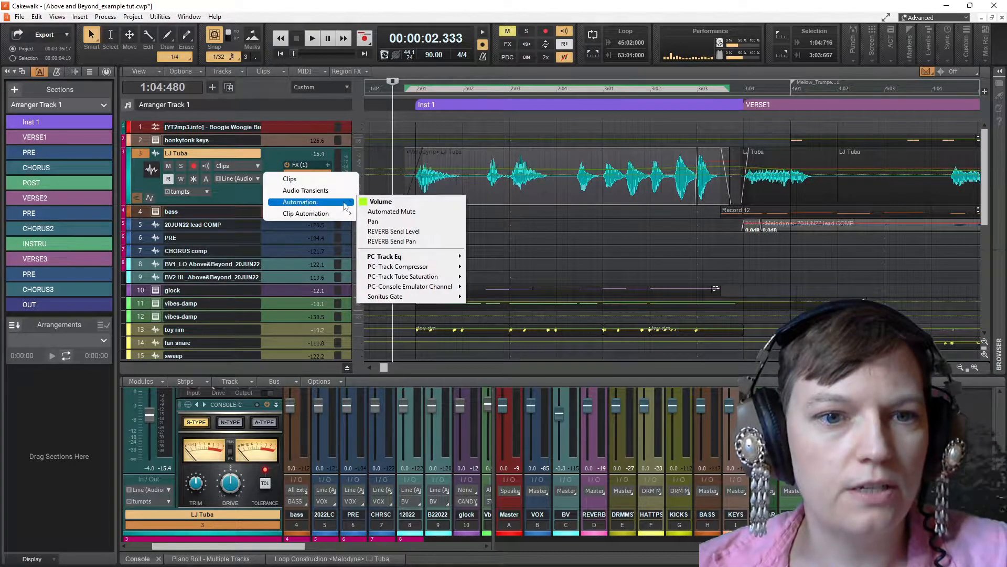
{"action": "left_click", "coordinate": [381, 201]}
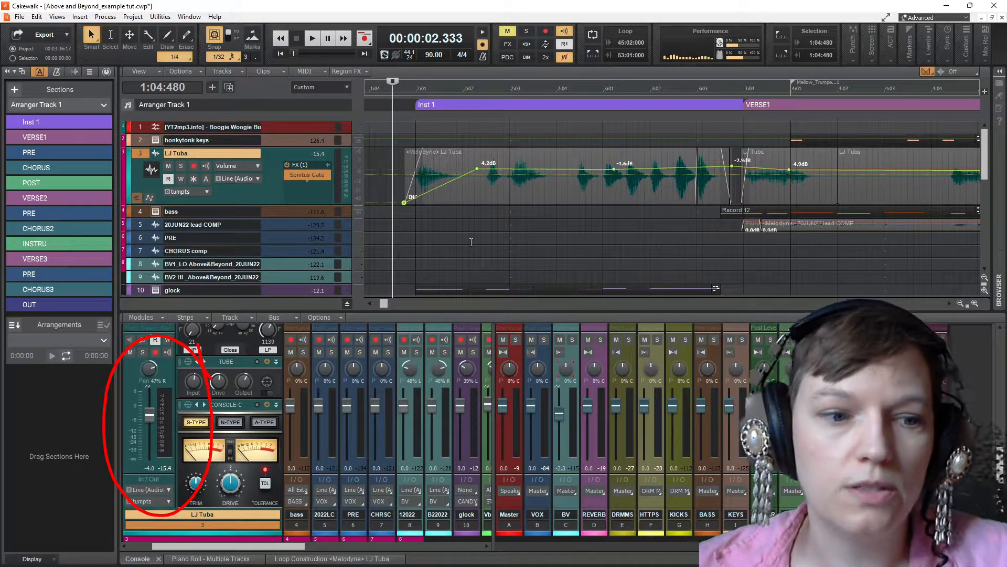
{"action": "key", "text": "space"}
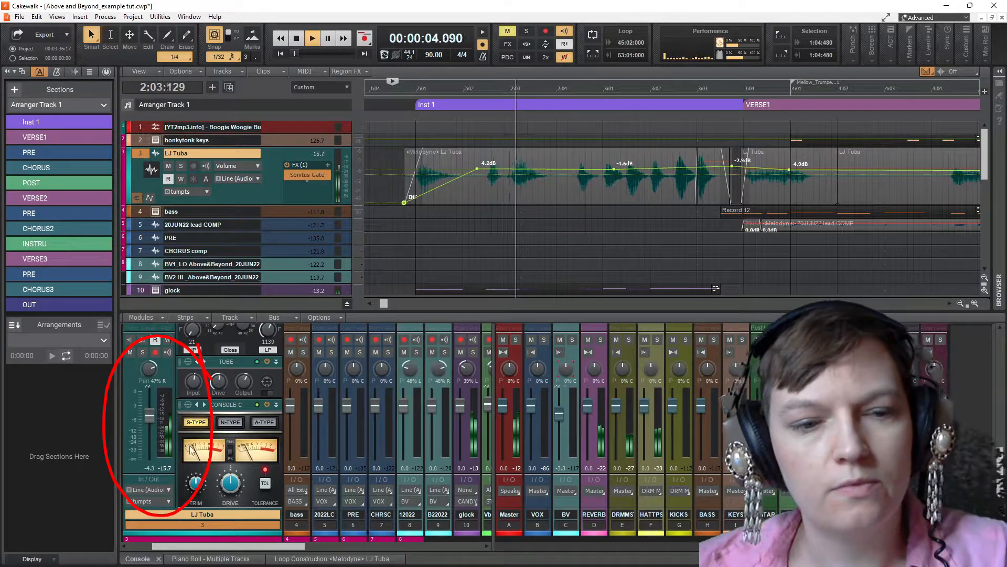
{"action": "key", "text": "space"}
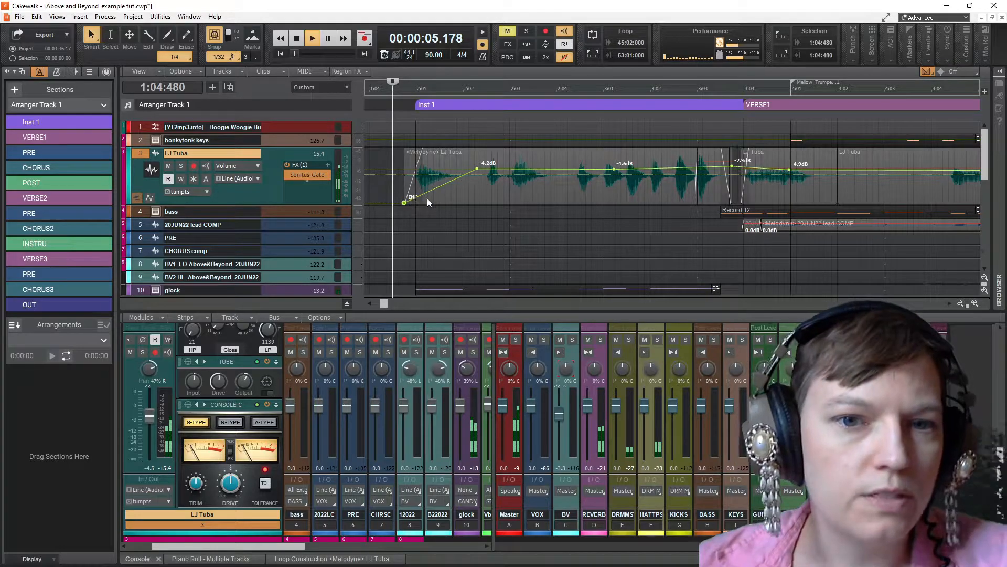
{"action": "key", "text": "space"}
Raise the first volume automation node to about -4.5 dB and switch the LJ Tuba track back to Clips
{"action": "left_click_drag", "start_coordinate": [404, 202], "coordinate": [404, 169]}
{"action": "left_click", "coordinate": [256, 166]}
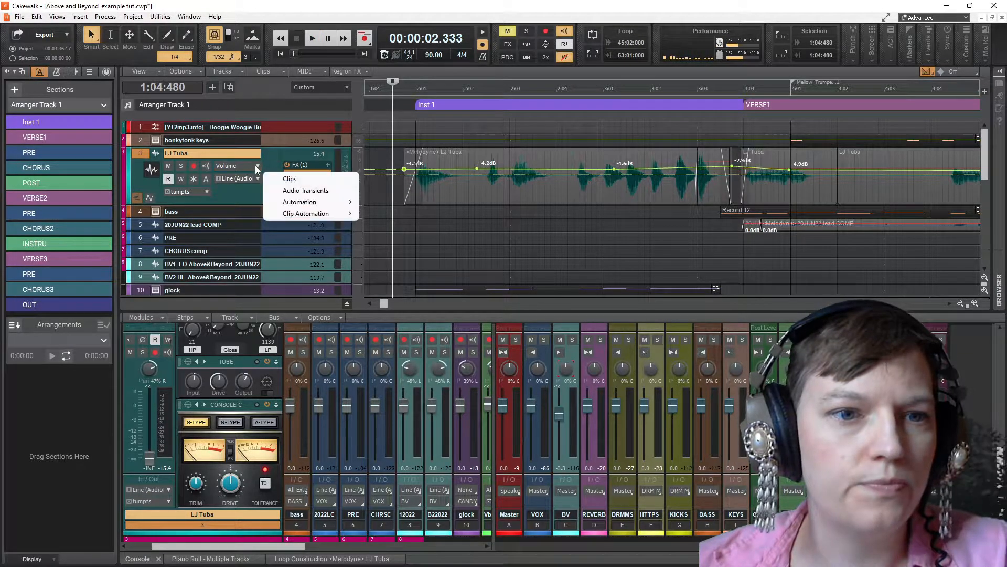
{"action": "mouse_move", "coordinate": [306, 205]}
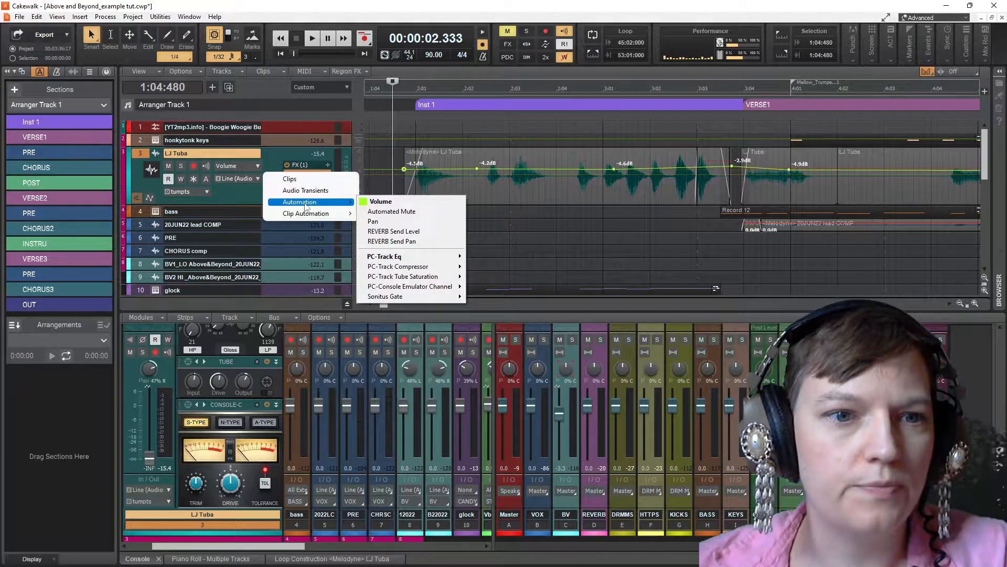
{"action": "left_click", "coordinate": [289, 179]}
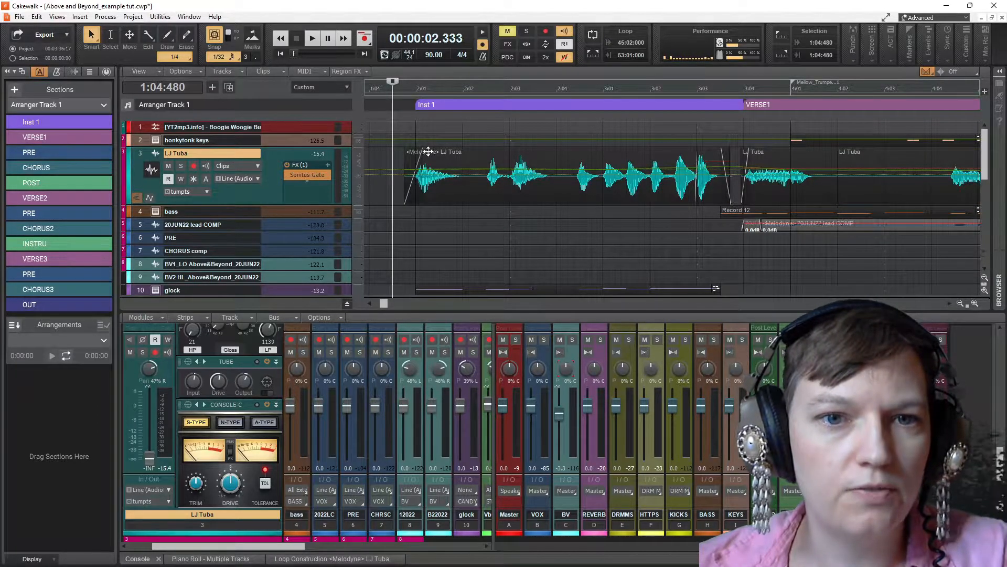
Extend the LJ Tuba clip's fade-in to the start of its second note and play it
{"action": "left_click_drag", "start_coordinate": [423, 152], "coordinate": [491, 153]}
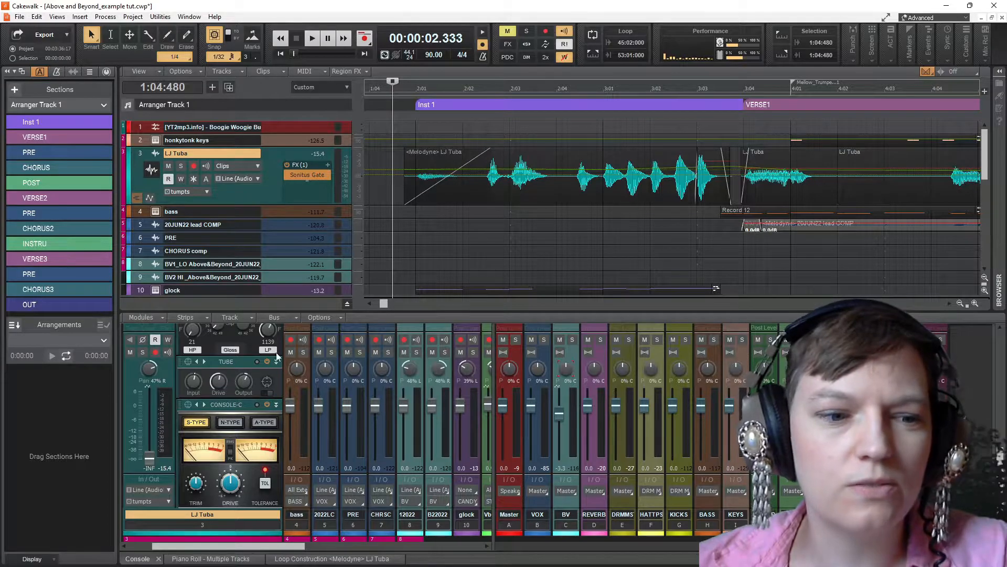
{"action": "key", "text": "space"}
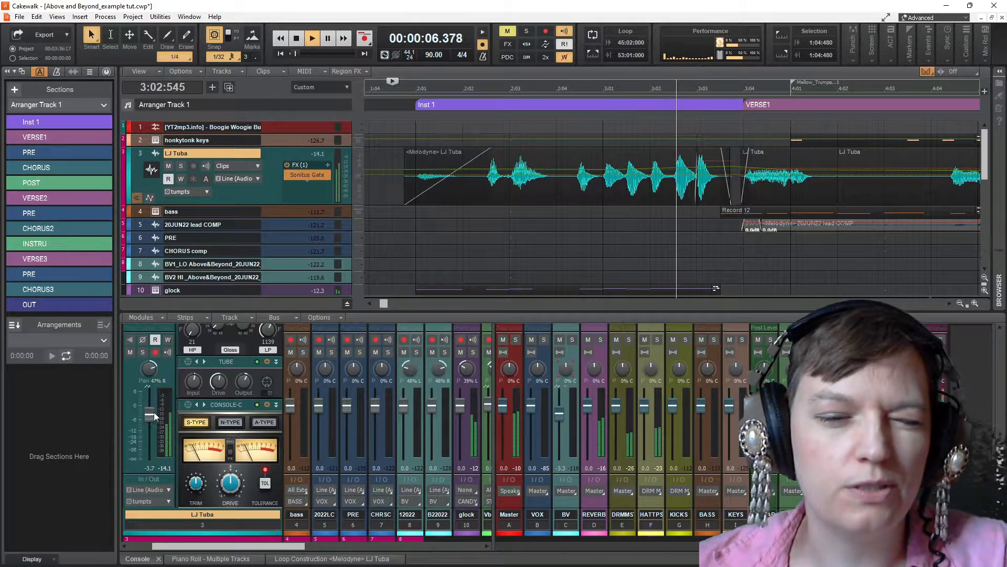
{"action": "key", "text": "space"}
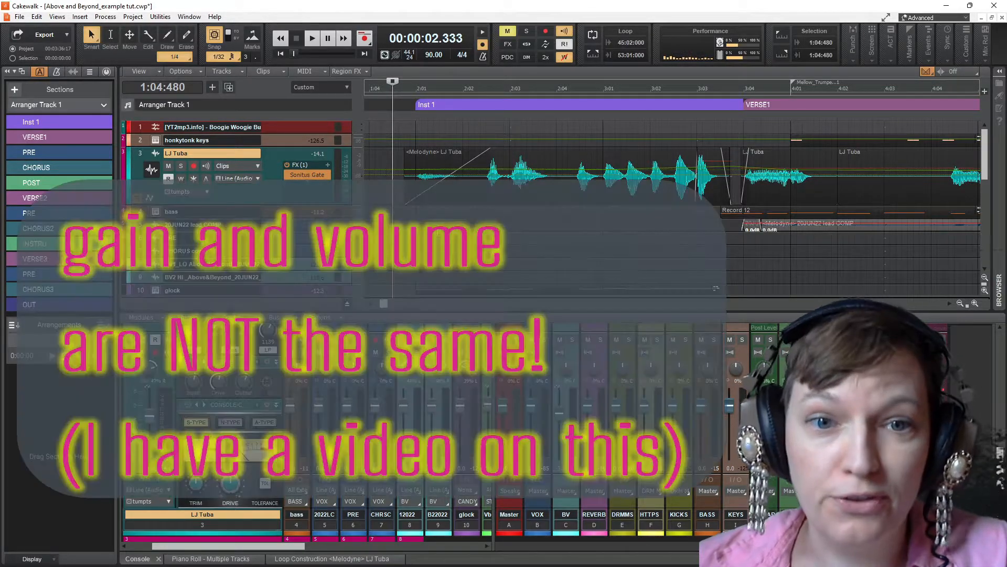
Show the clip Gain automation envelope on the LJ Tuba track
{"action": "left_click", "coordinate": [257, 165]}
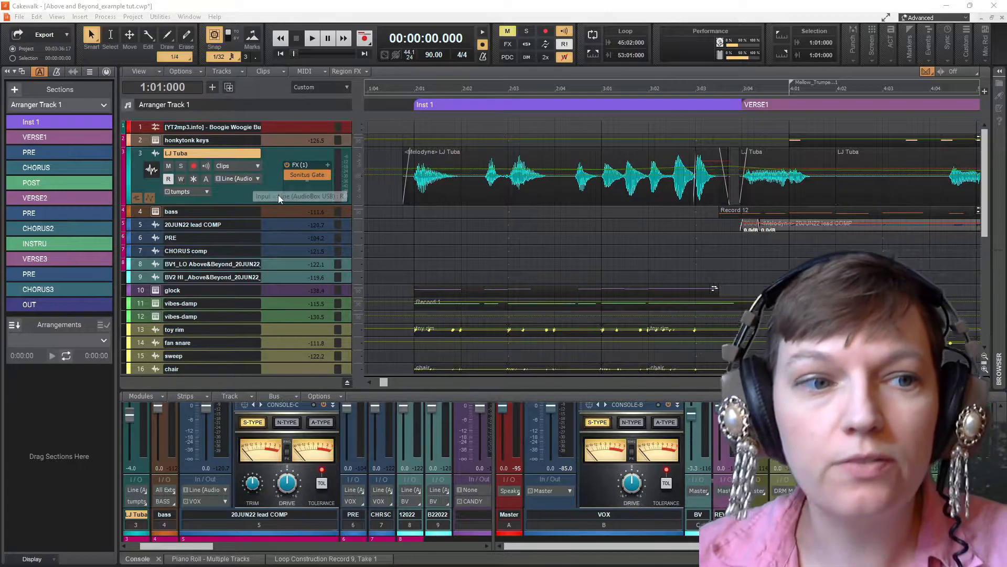
{"action": "left_click", "coordinate": [257, 165]}
{"action": "mouse_move", "coordinate": [319, 215]}
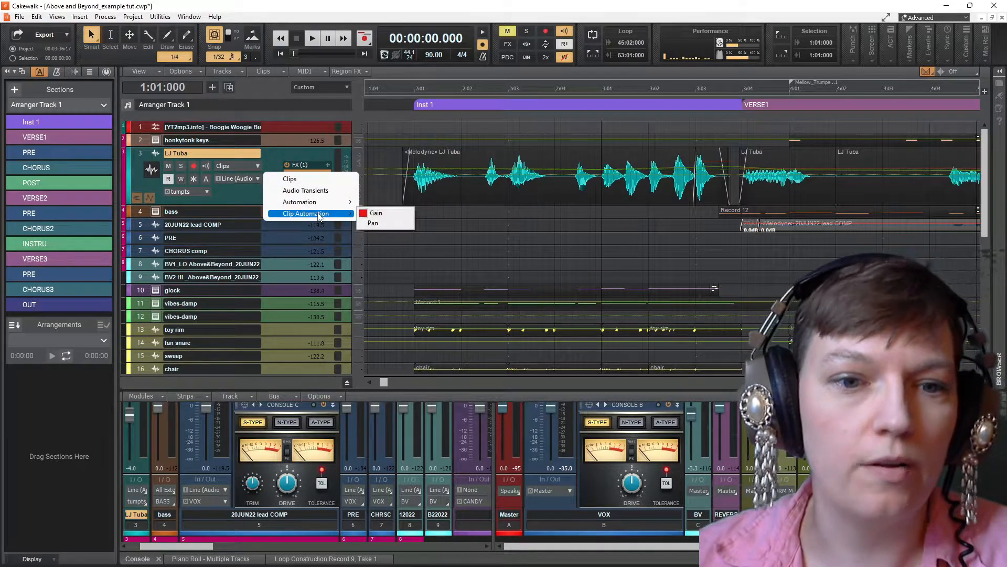
{"action": "left_click", "coordinate": [375, 213]}
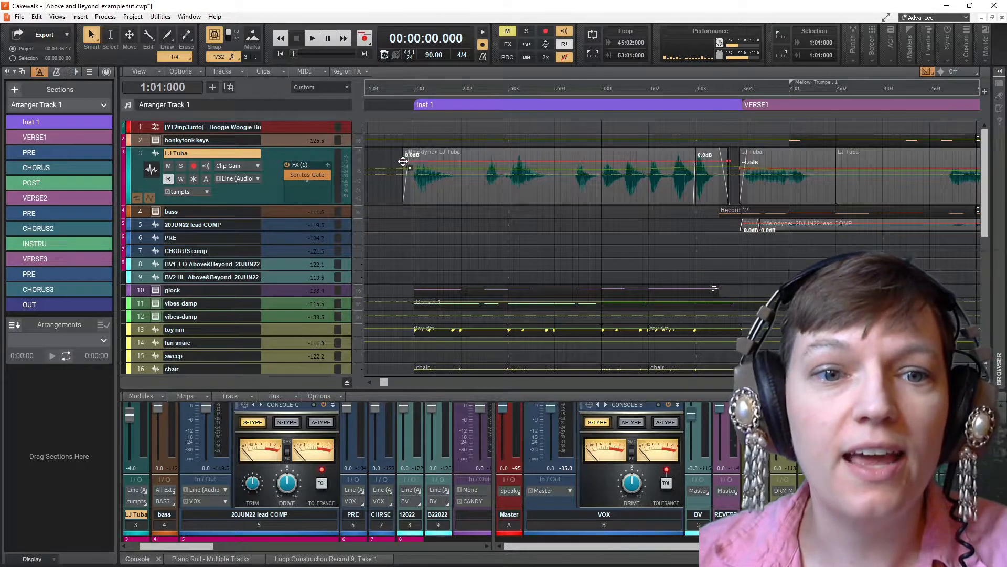
Lower the first clip gain node of the LJ Tuba clip to -INF and play from 1:04:660
{"action": "scroll", "coordinate": [455, 177], "scroll_direction": "up", "scroll_amount": 2}
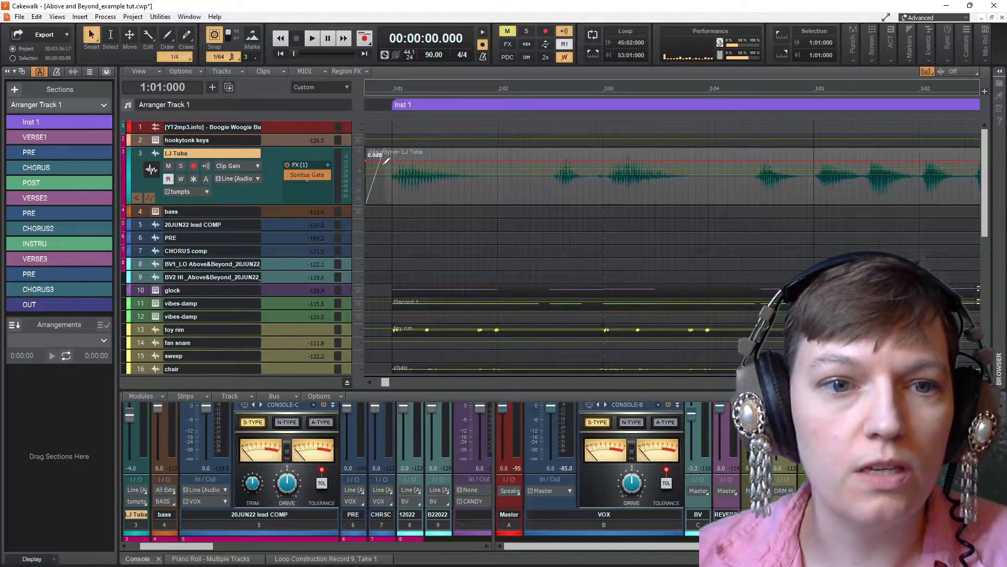
{"action": "scroll", "coordinate": [416, 265], "scroll_direction": "left", "scroll_amount": 2}
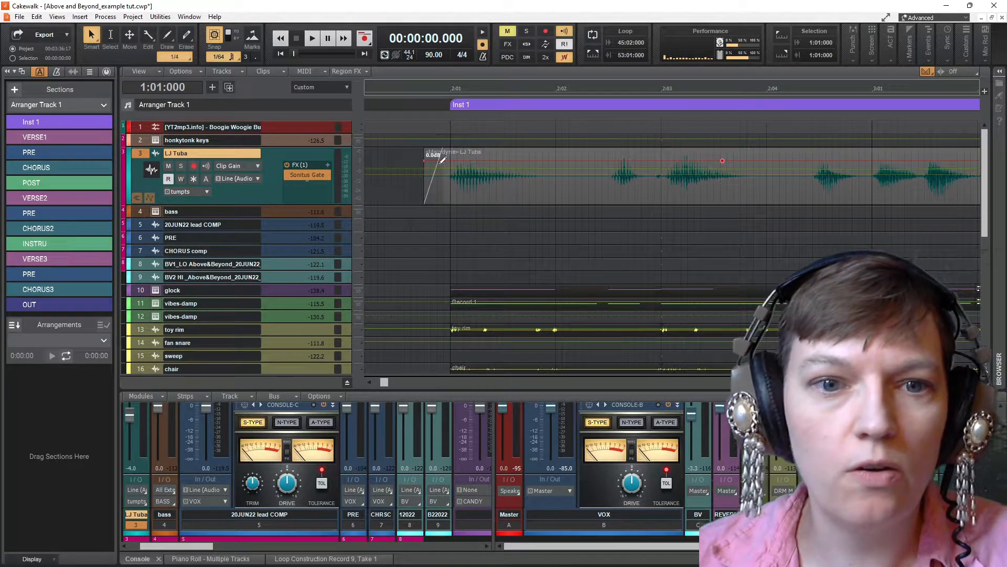
{"action": "left_click_drag", "start_coordinate": [426, 162], "coordinate": [425, 203]}
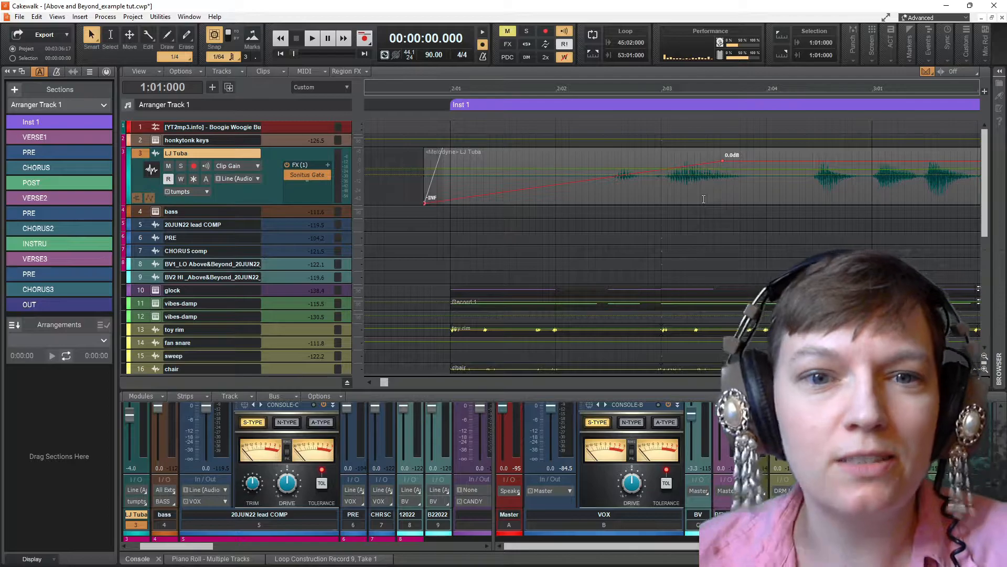
{"action": "left_click", "coordinate": [419, 206]}
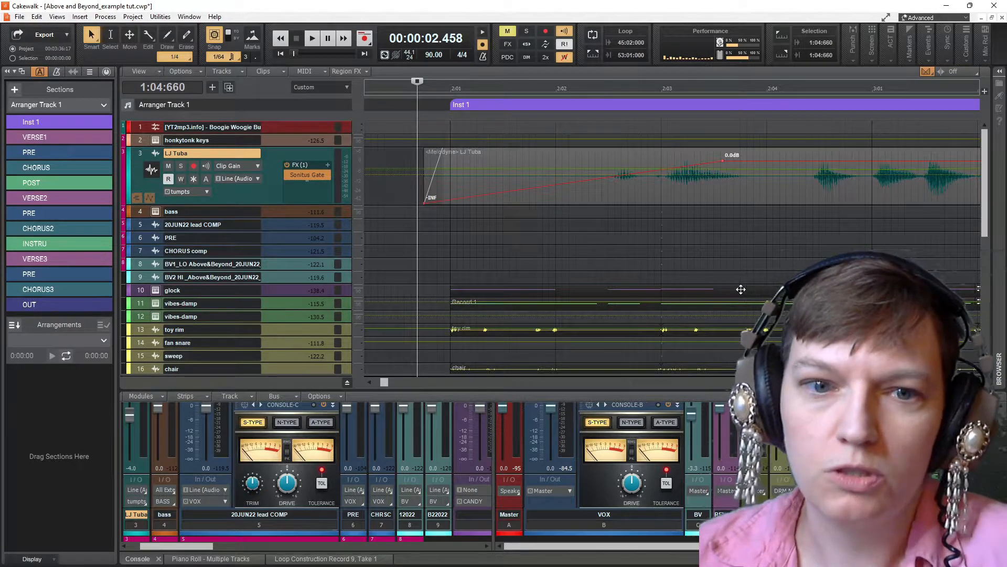
{"action": "key", "text": "space"}
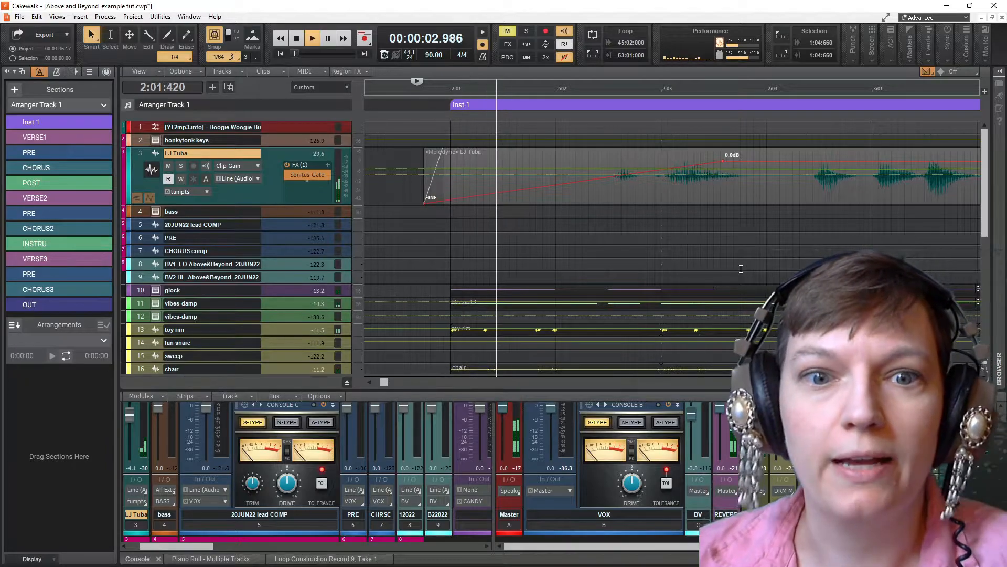
{"action": "key", "text": "space"}
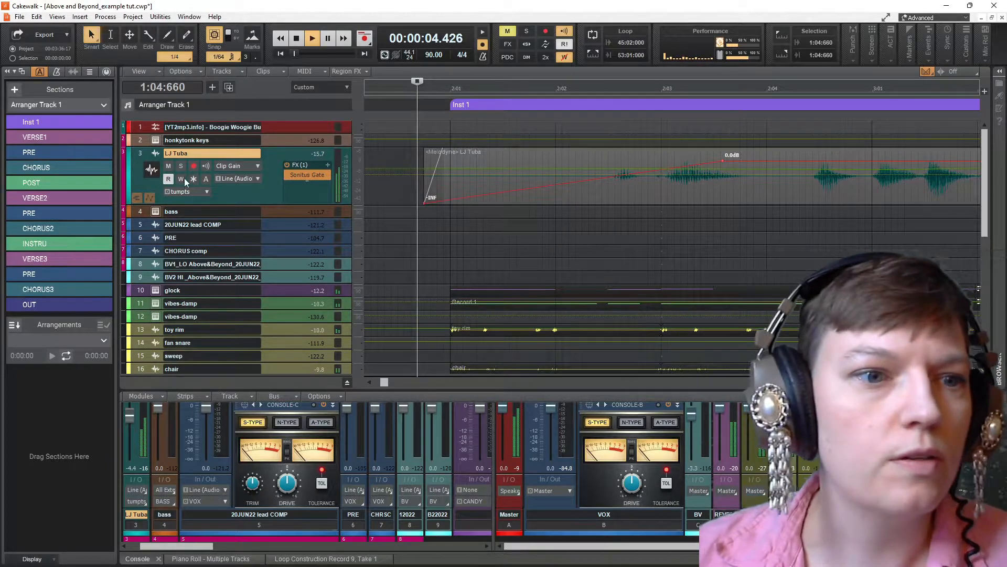
Solo the LJ Tuba track and add clip gain nodes around the note just before 3:03, dipping it to about -5.7 dB
{"action": "left_click", "coordinate": [181, 167]}
{"action": "key", "text": "space"}
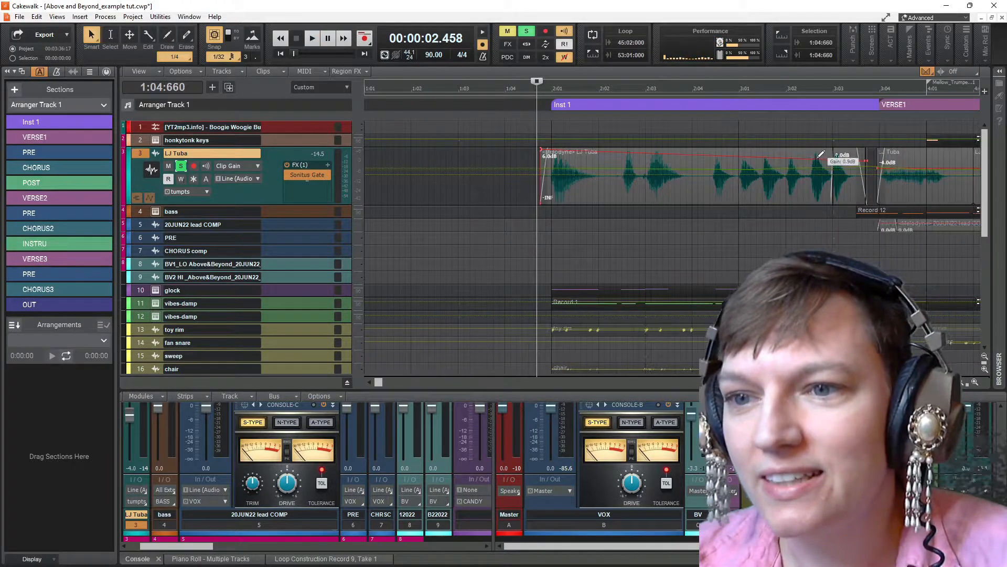
{"action": "left_click", "coordinate": [817, 159]}
{"action": "left_click", "coordinate": [805, 159]}
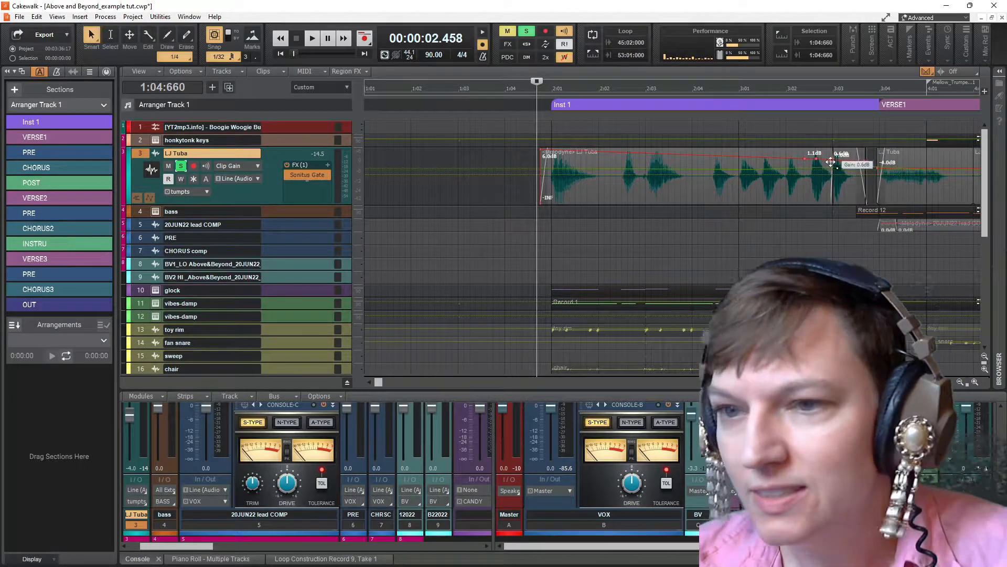
{"action": "left_click_drag", "start_coordinate": [817, 160], "coordinate": [815, 170]}
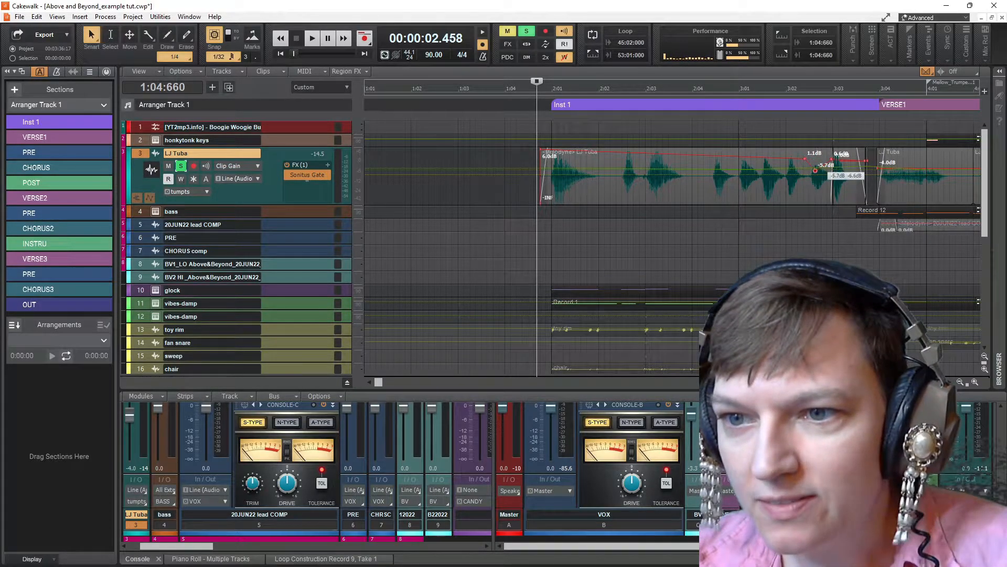
Add clip gain nodes around the note between 3:01 and 3:02, dip the gain there, and play from 3:01:000
{"action": "left_click", "coordinate": [756, 155]}
{"action": "left_click", "coordinate": [788, 153]}
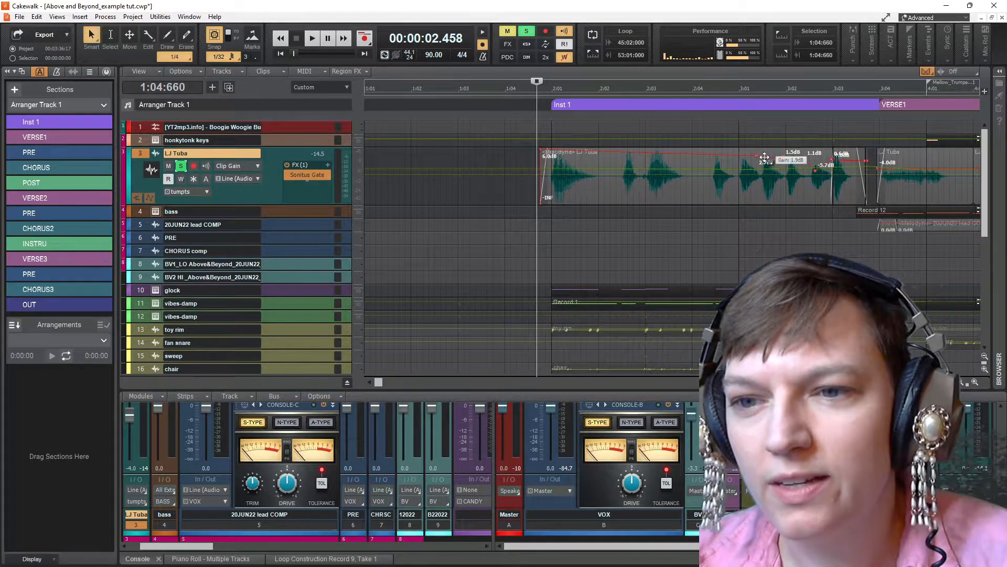
{"action": "left_click", "coordinate": [782, 225]}
{"action": "key", "text": "space"}
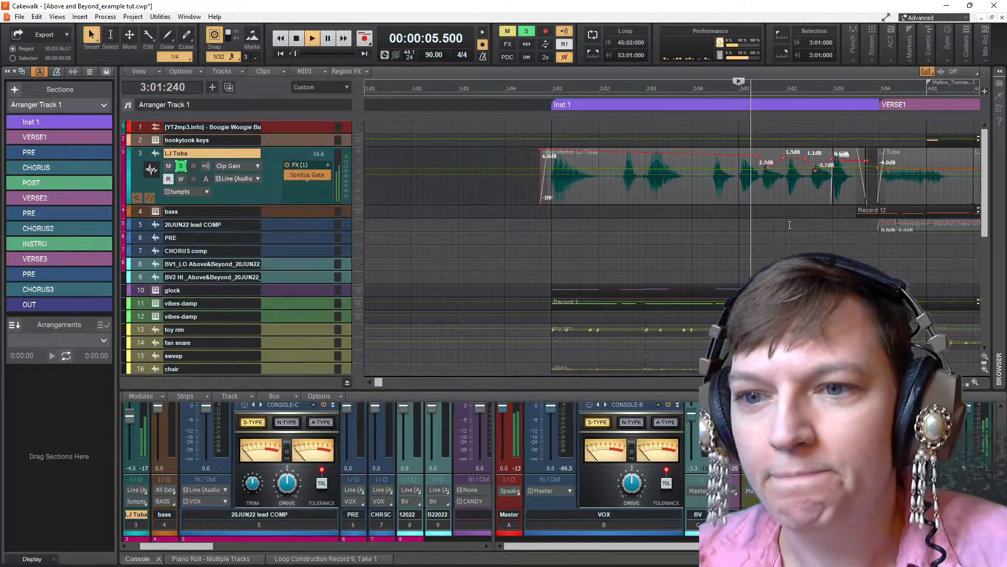
{"action": "key", "text": "space"}
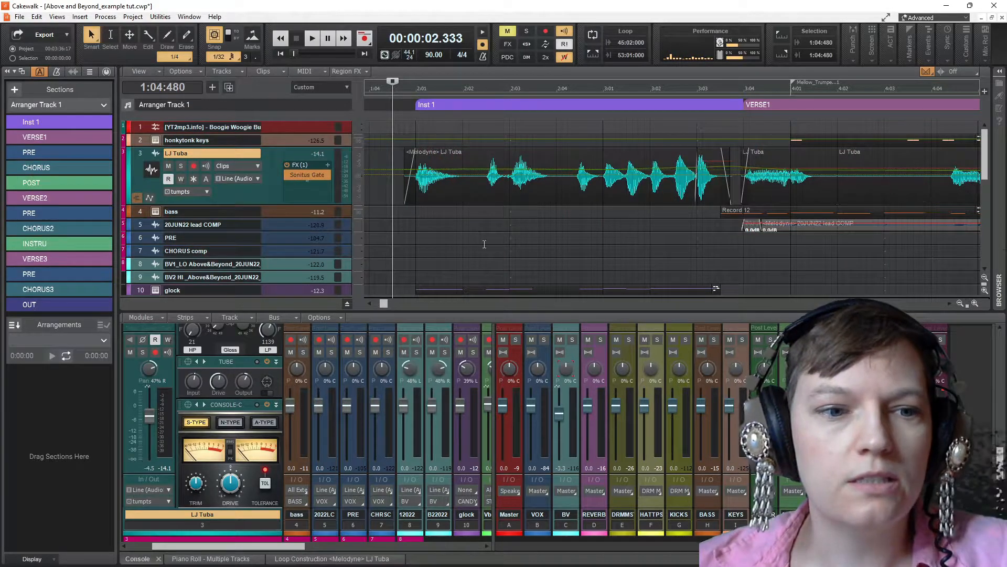
Enlarge vibes-damp track 11, solo it with the other tracks dimmed, and play from 1:04:480
{"action": "scroll", "coordinate": [508, 232], "scroll_direction": "down", "scroll_amount": 3}
{"action": "scroll", "coordinate": [508, 232], "scroll_direction": "down", "scroll_amount": 3}
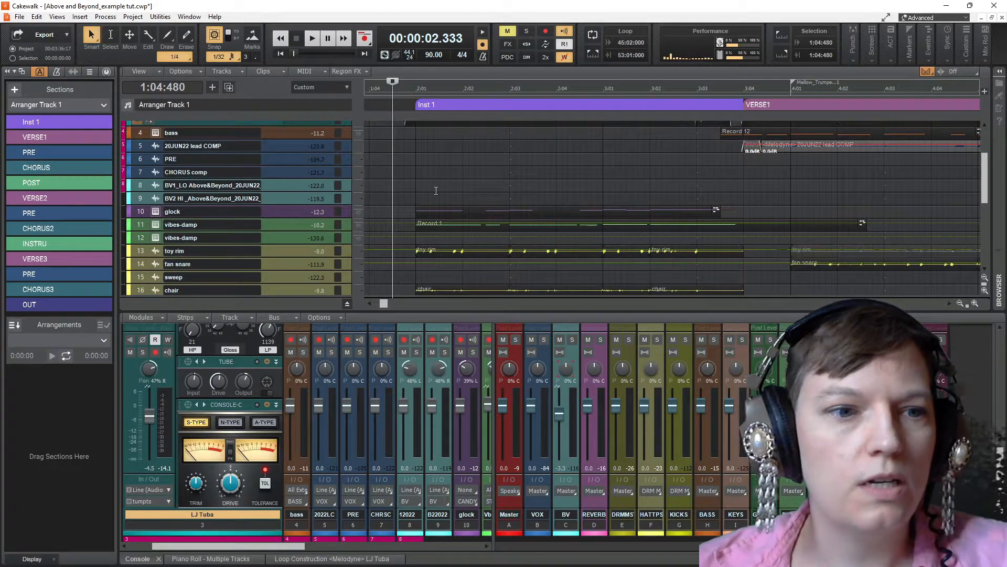
{"action": "left_click_drag", "start_coordinate": [284, 227], "coordinate": [283, 272]}
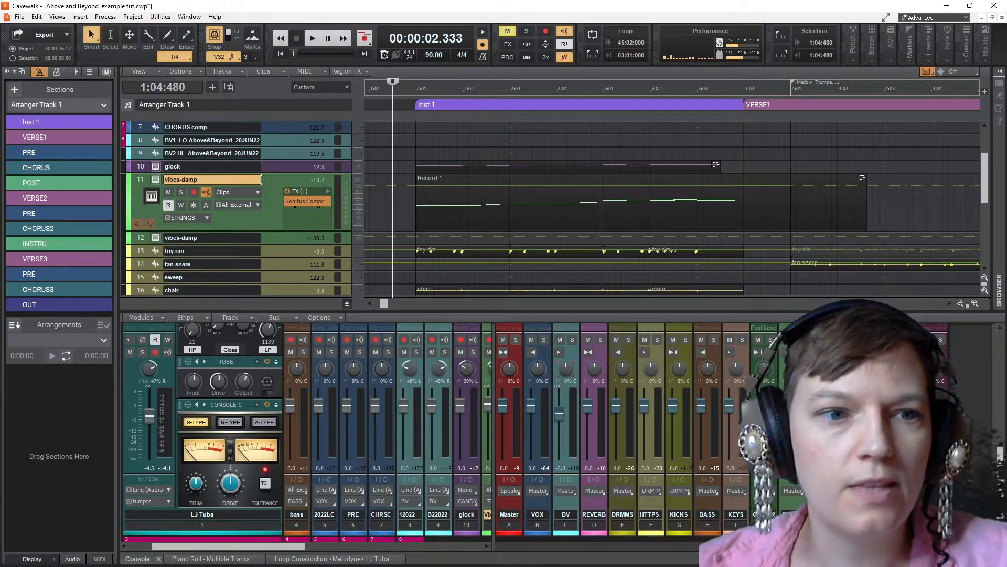
{"action": "left_click", "coordinate": [181, 192]}
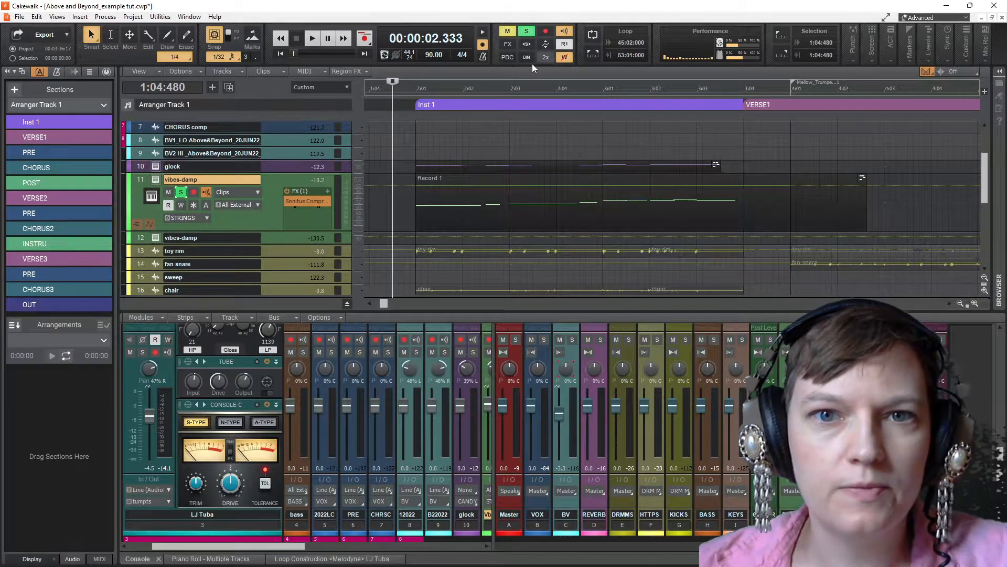
{"action": "key", "text": "space"}
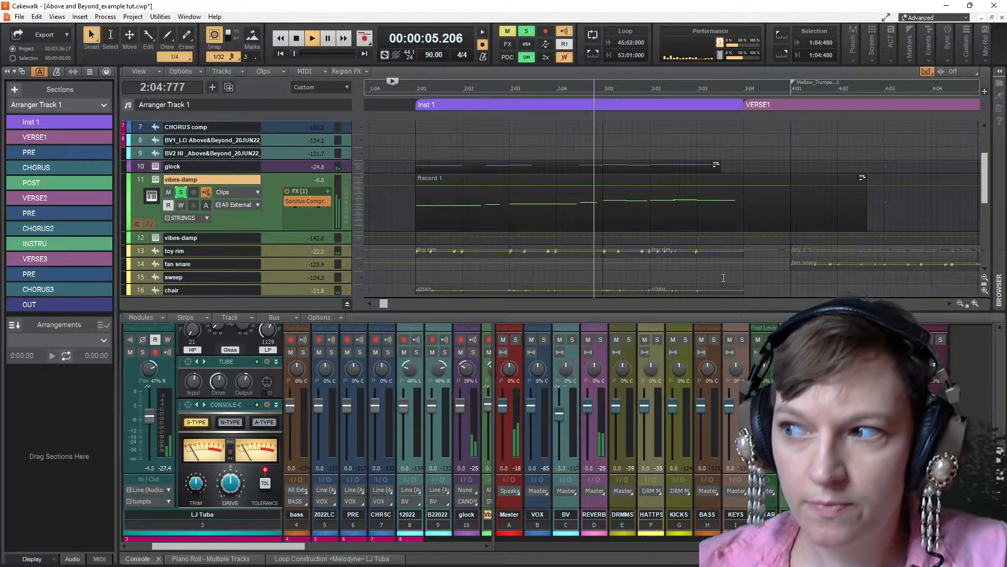
{"action": "key", "text": "space"}
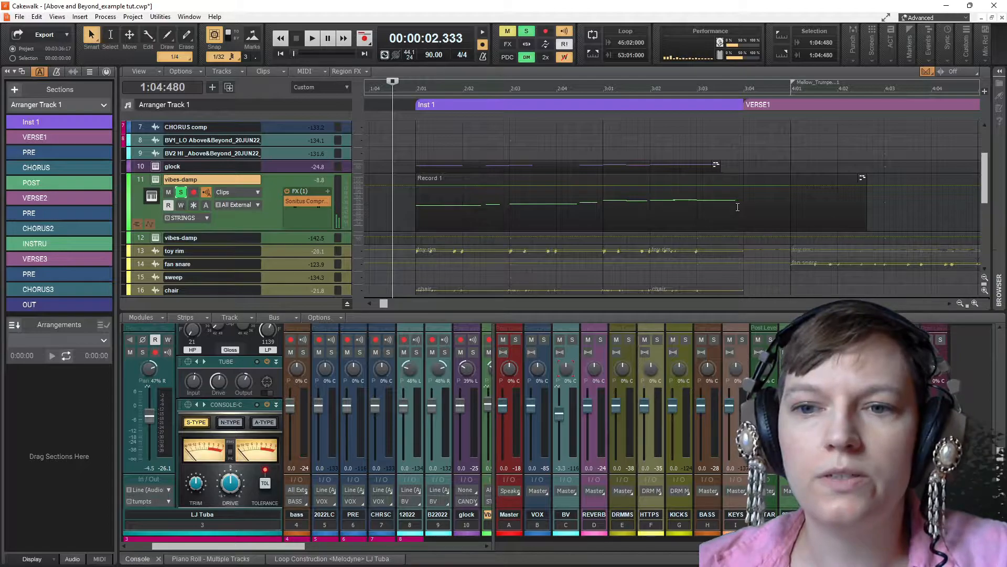
Show the Volume (default Ch. 1) automation envelope on vibes-damp track 11 for editing
{"action": "scroll", "coordinate": [651, 231], "scroll_direction": "down", "scroll_amount": 3}
{"action": "scroll", "coordinate": [735, 210], "scroll_direction": "up", "scroll_amount": 3}
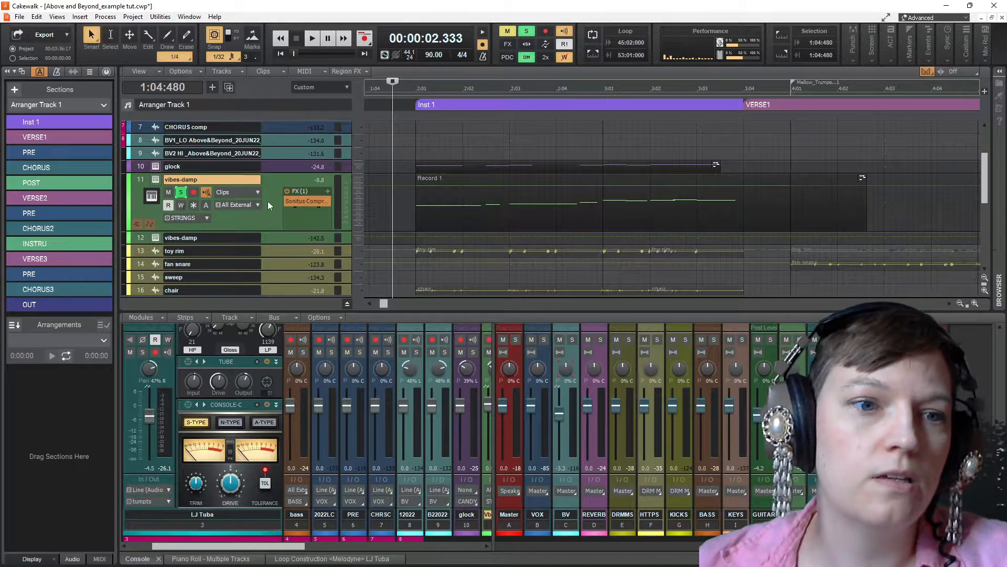
{"action": "left_click", "coordinate": [256, 192]}
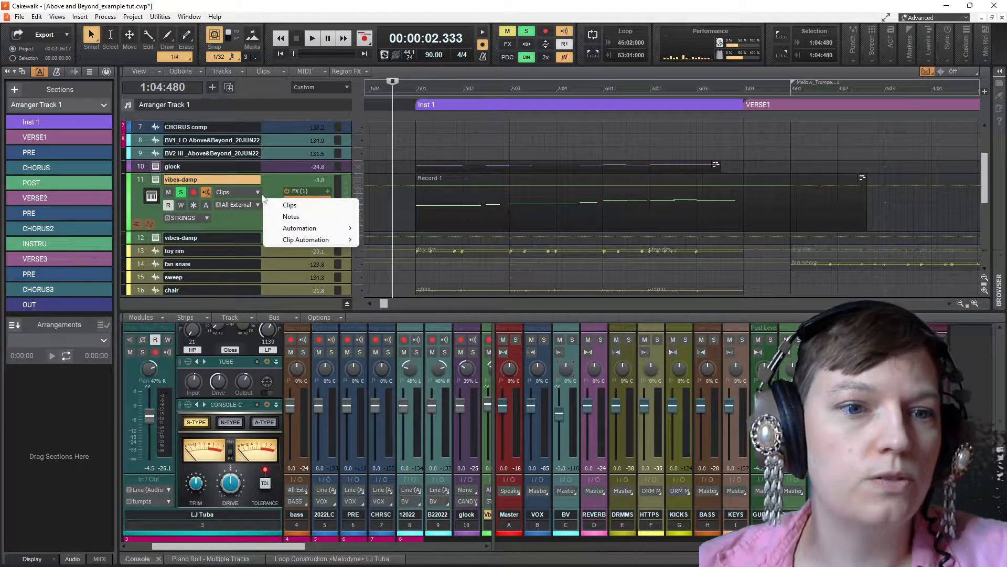
{"action": "mouse_move", "coordinate": [315, 229]}
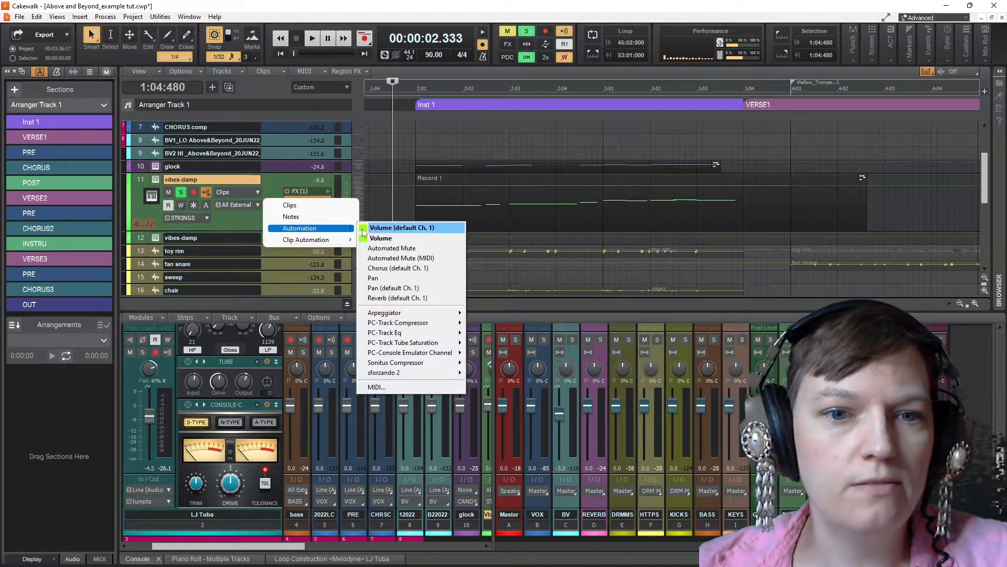
{"action": "left_click", "coordinate": [399, 228]}
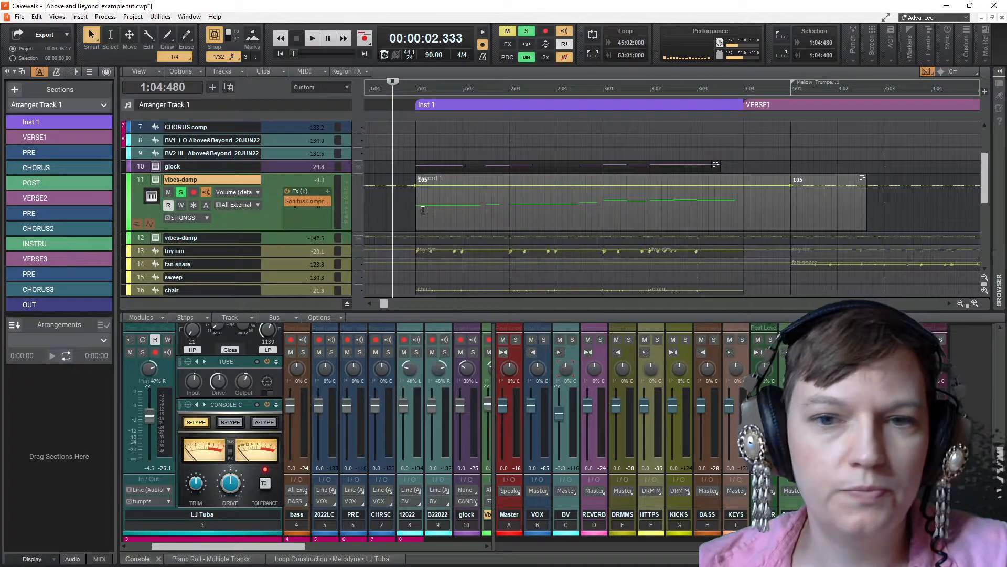
Add nodes fading the vibes-damp volume from about 107 just past 3:01 to 0 at 3:04 and 4:01, and play from 1:04:480
{"action": "left_click", "coordinate": [696, 184]}
{"action": "left_click_drag", "start_coordinate": [746, 186], "coordinate": [743, 229]}
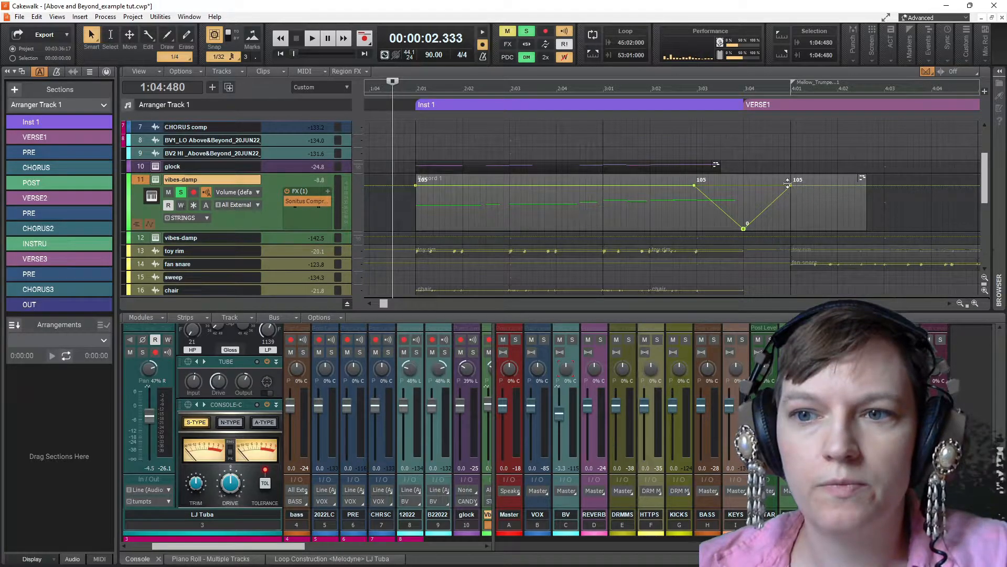
{"action": "left_click_drag", "start_coordinate": [791, 186], "coordinate": [790, 229]}
{"action": "left_click_drag", "start_coordinate": [694, 186], "coordinate": [614, 185]}
{"action": "key", "text": "space"}
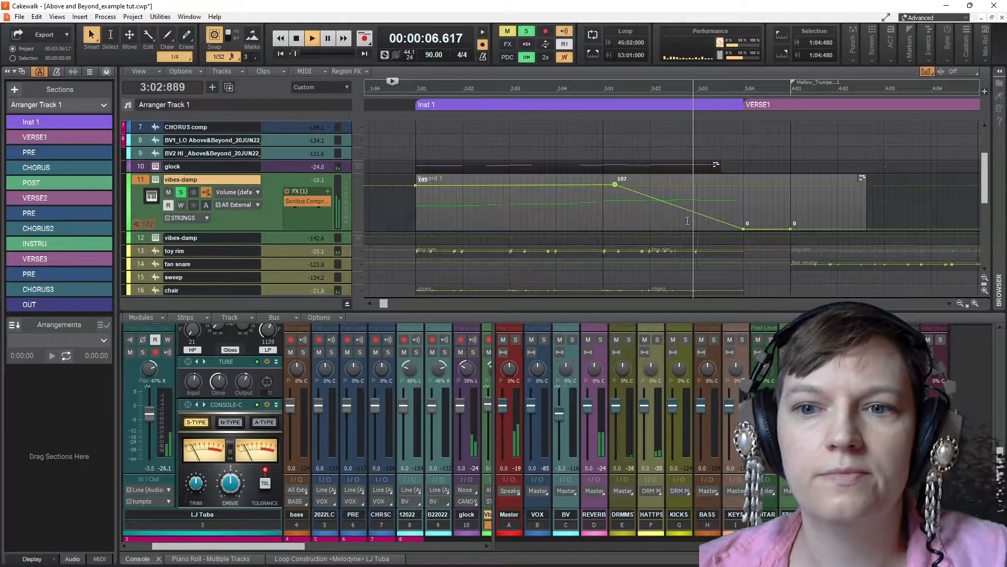
{"action": "key", "text": "space"}
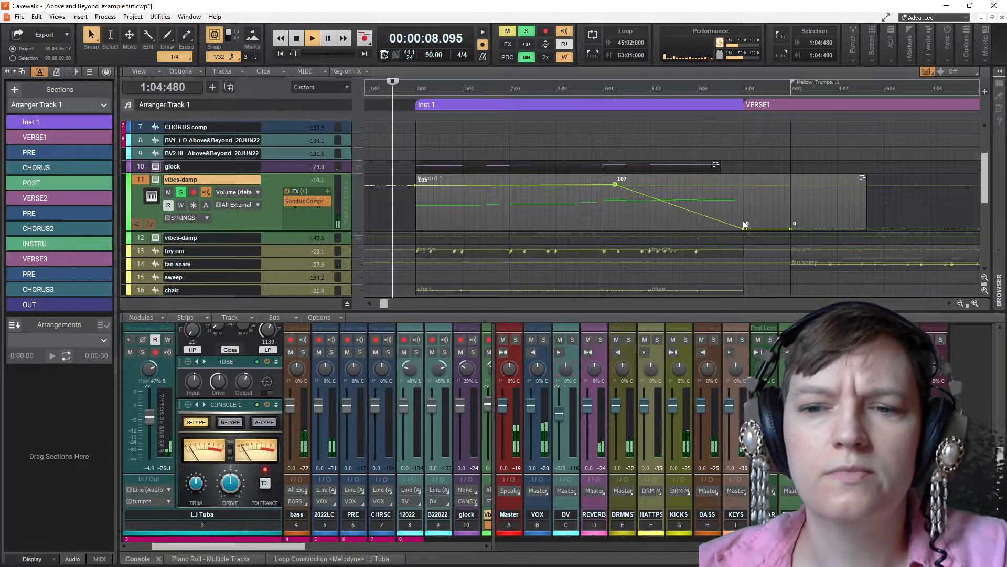
Shorten the vibes-damp fade by moving its first zero-volume node to just past 3:02, and play from 3:01:000
{"action": "left_click_drag", "start_coordinate": [743, 229], "coordinate": [656, 229]}
{"action": "left_click", "coordinate": [602, 155]}
{"action": "key", "text": "space"}
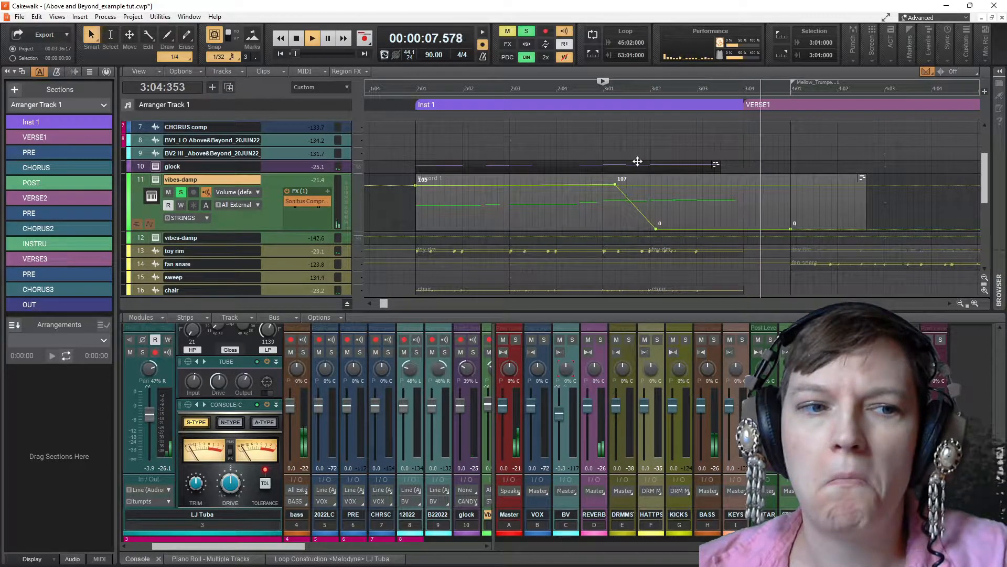
{"action": "key", "text": "space"}
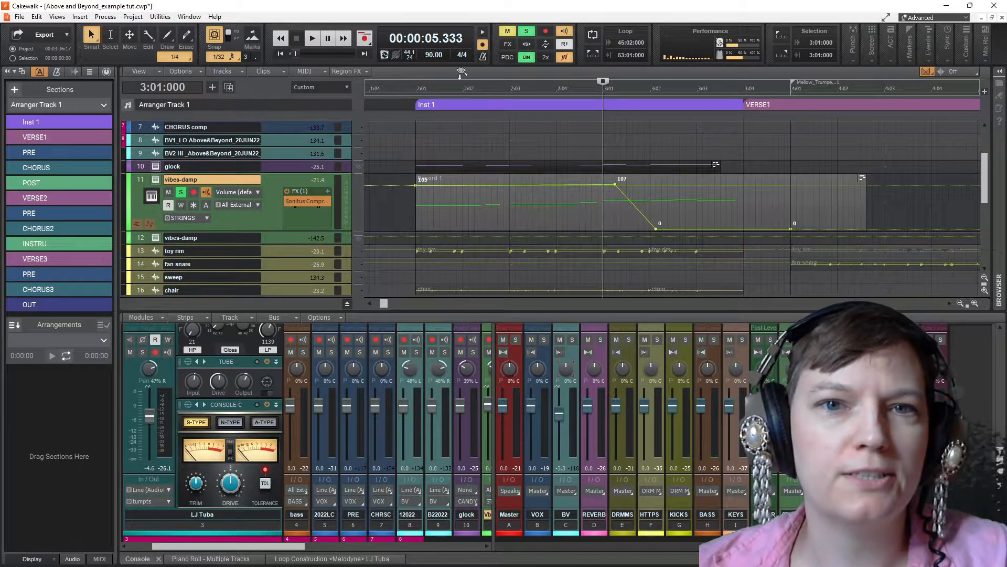
Replay the short fade from 3:01:000, lengthen it by moving its end node to just past 3:04, and audition it
{"action": "key", "text": "space"}
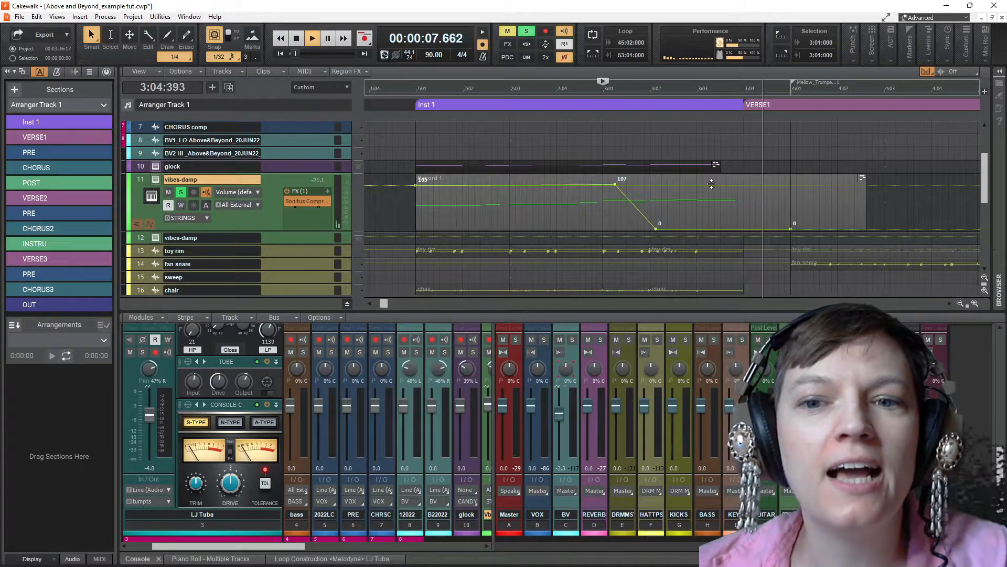
{"action": "key", "text": "space"}
{"action": "left_click_drag", "start_coordinate": [658, 229], "coordinate": [760, 238]}
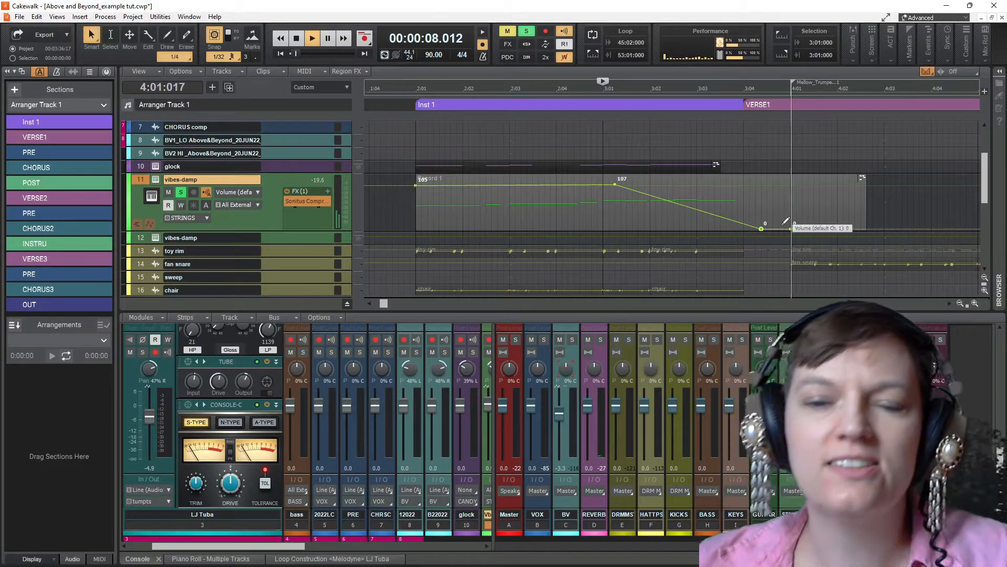
{"action": "key", "text": "space"}
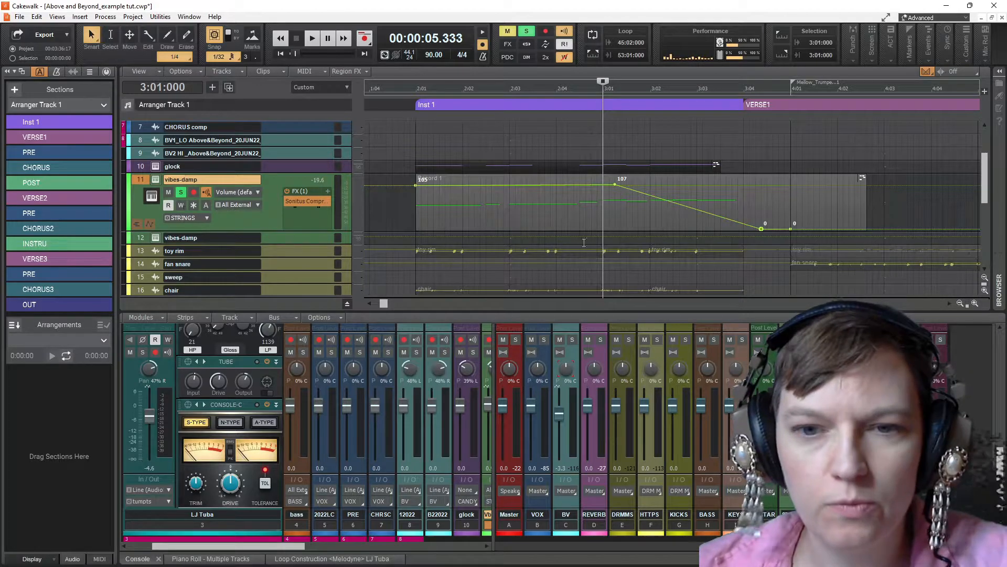
Switch to the Draw tool, sketch a gradual volume fade from just before 3:01 to 0 at 3:04, and play it
{"action": "key", "text": "t"}
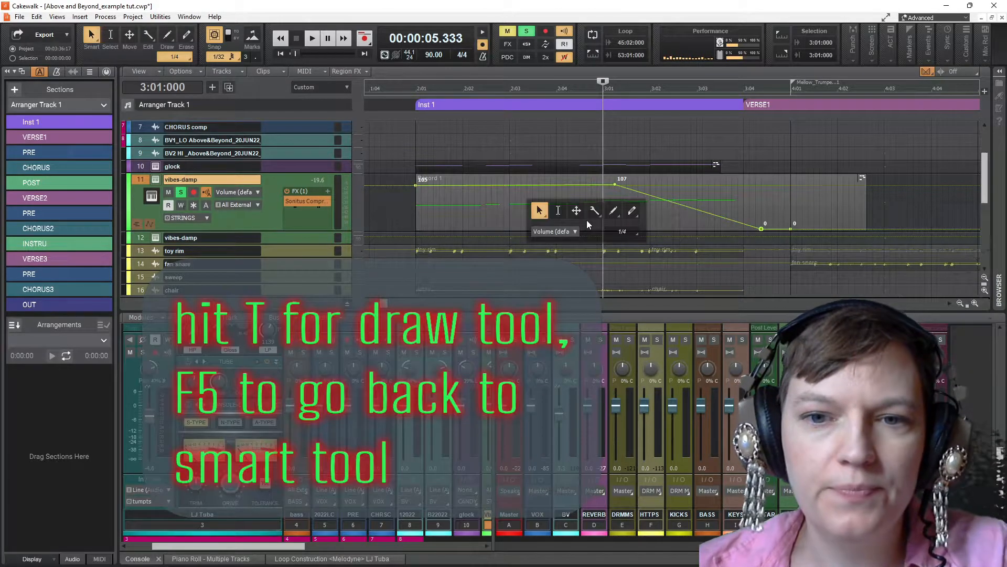
{"action": "left_click", "coordinate": [614, 212]}
{"action": "left_click_drag", "start_coordinate": [592, 184], "coordinate": [747, 229]}
{"action": "key", "text": "space"}
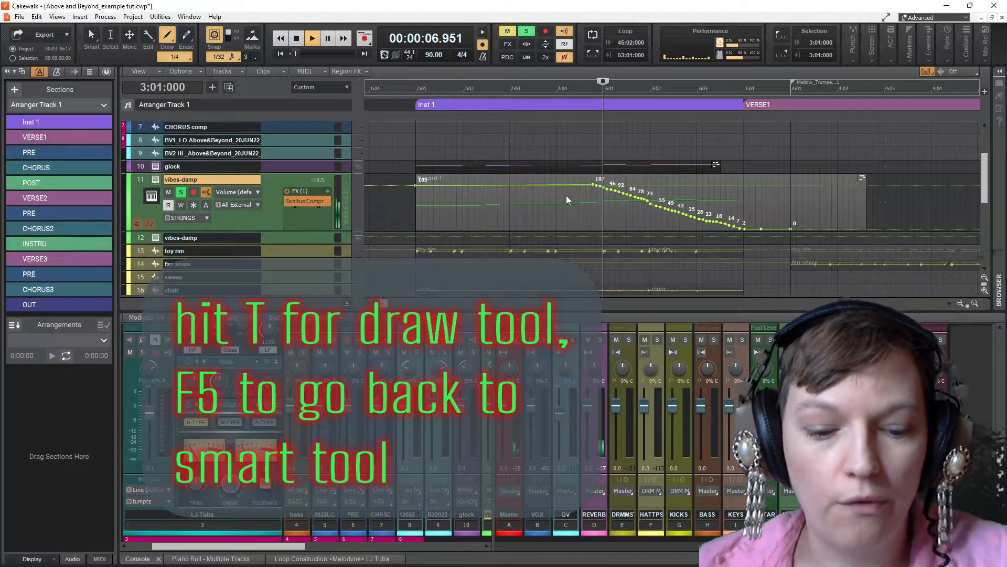
{"action": "key", "text": "space"}
Use Freehand drawing to swell the vibes-damp volume from about 54 at 2:01 and fade to 0 past 3:04, playing from 1:04:480
{"action": "key", "text": "t"}
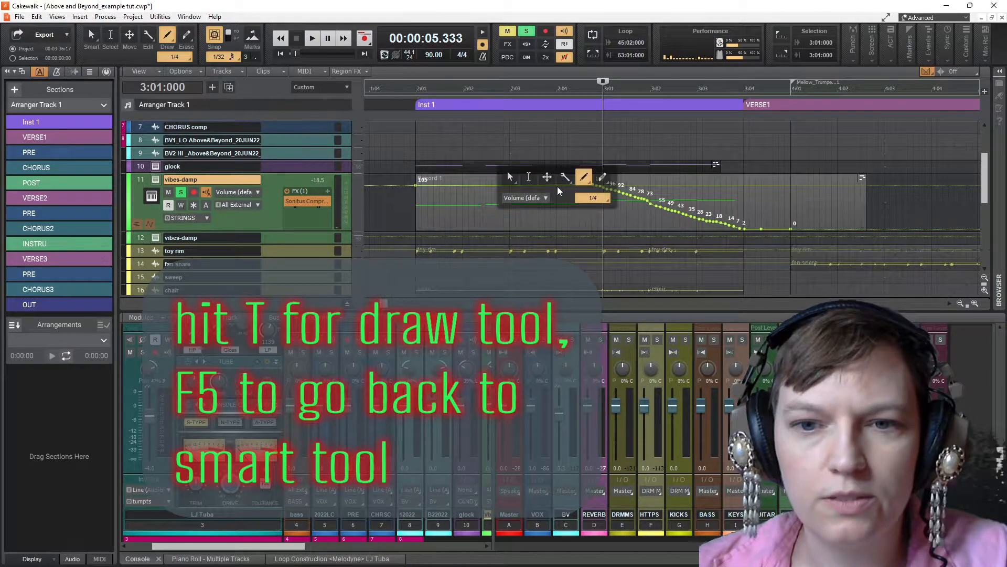
{"action": "mouse_move", "coordinate": [587, 181]}
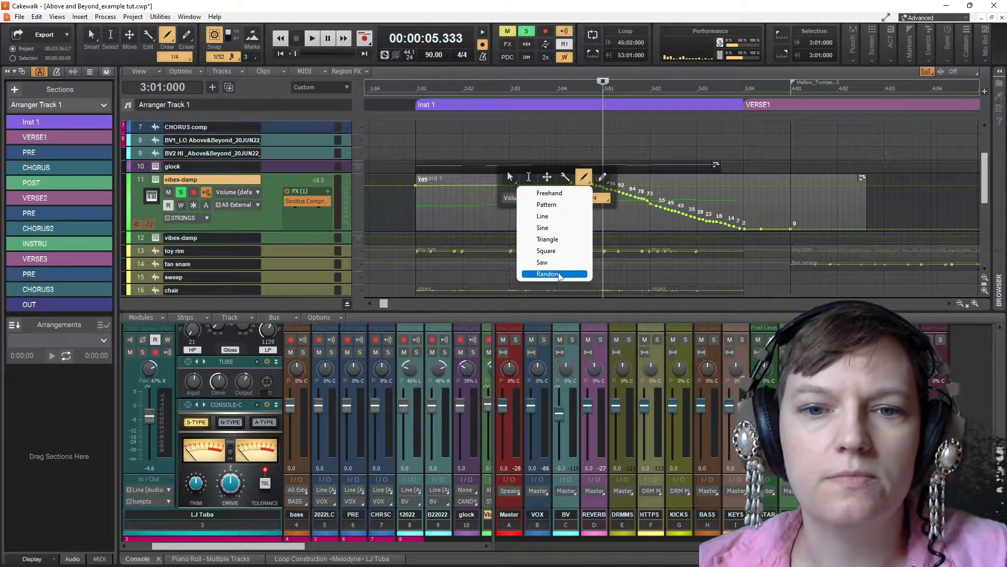
{"action": "left_click", "coordinate": [551, 193]}
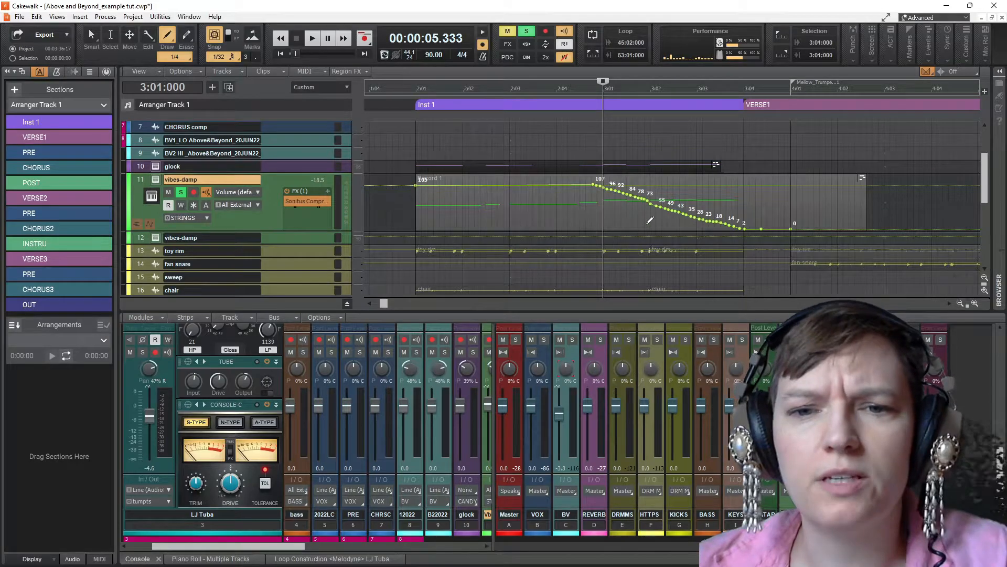
{"action": "mouse_move", "coordinate": [415, 205]}
{"action": "left_mouse_down"}
{"action": "mouse_move", "coordinate": [483, 180]}
{"action": "mouse_move", "coordinate": [634, 181]}
{"action": "mouse_move", "coordinate": [763, 229]}
{"action": "left_mouse_up"}
{"action": "left_click_drag", "start_coordinate": [604, 79], "coordinate": [395, 83]}
{"action": "key", "text": "space"}
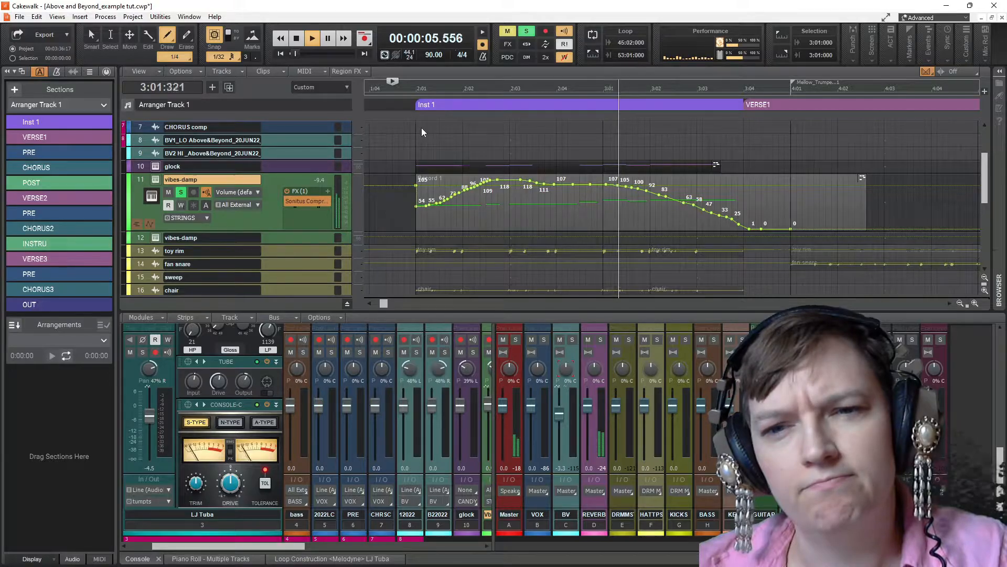
{"action": "key", "text": "space"}
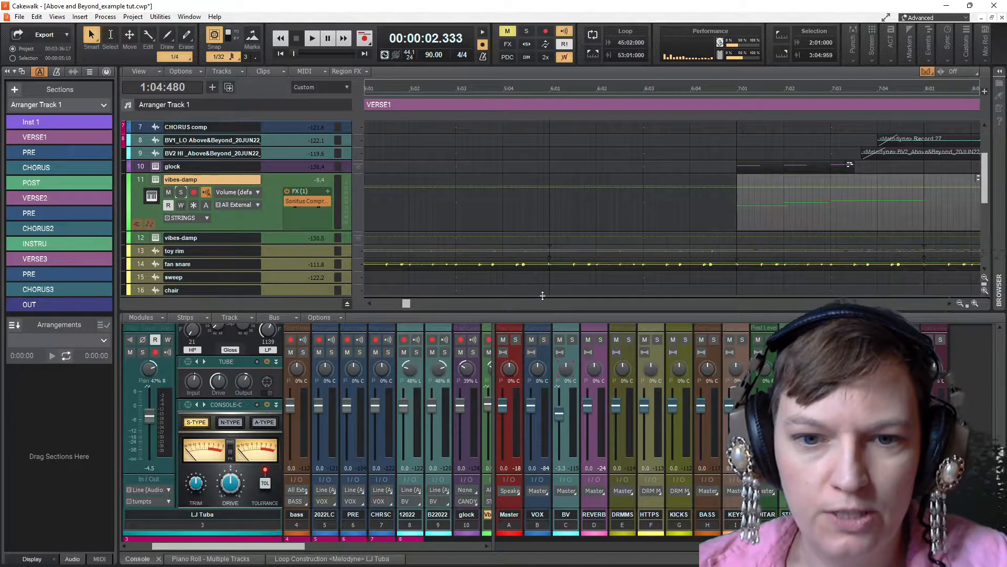
Expand the bus pane to show the Master bus track across the song's later sections
{"action": "left_click_drag", "start_coordinate": [543, 296], "coordinate": [546, 172]}
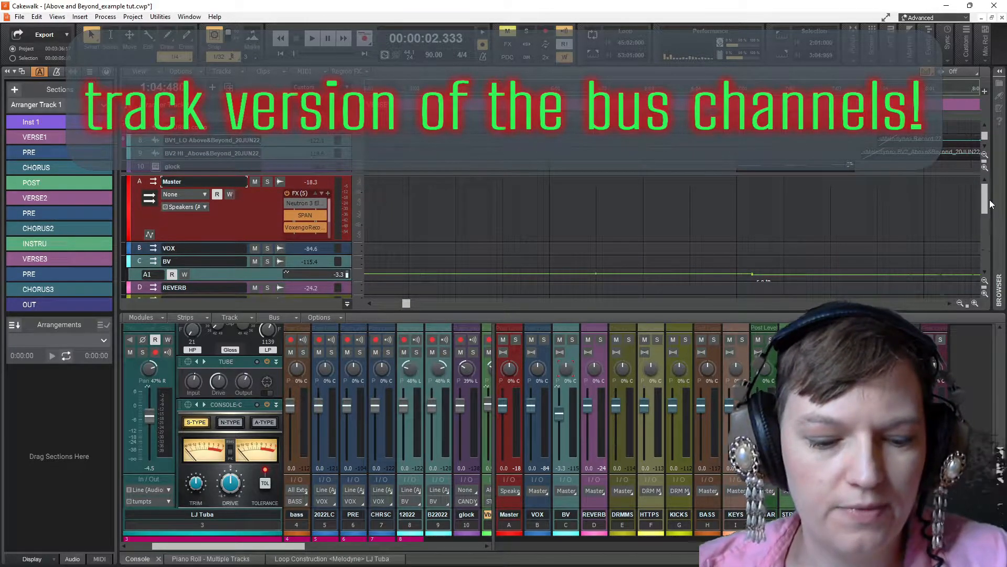
{"action": "scroll", "coordinate": [712, 208], "scroll_direction": "down", "scroll_amount": 10}
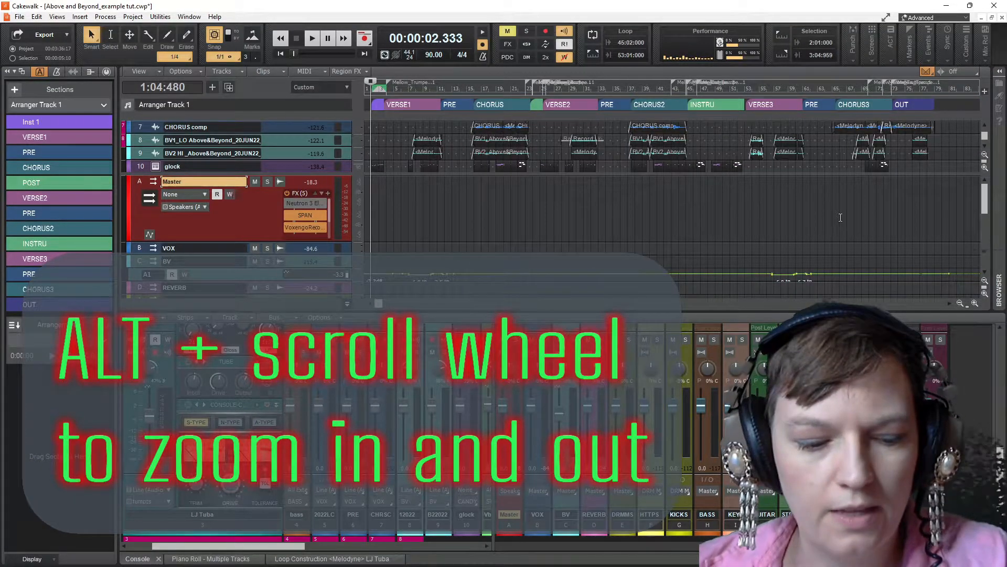
{"action": "scroll", "coordinate": [853, 202], "scroll_direction": "right", "scroll_amount": 4}
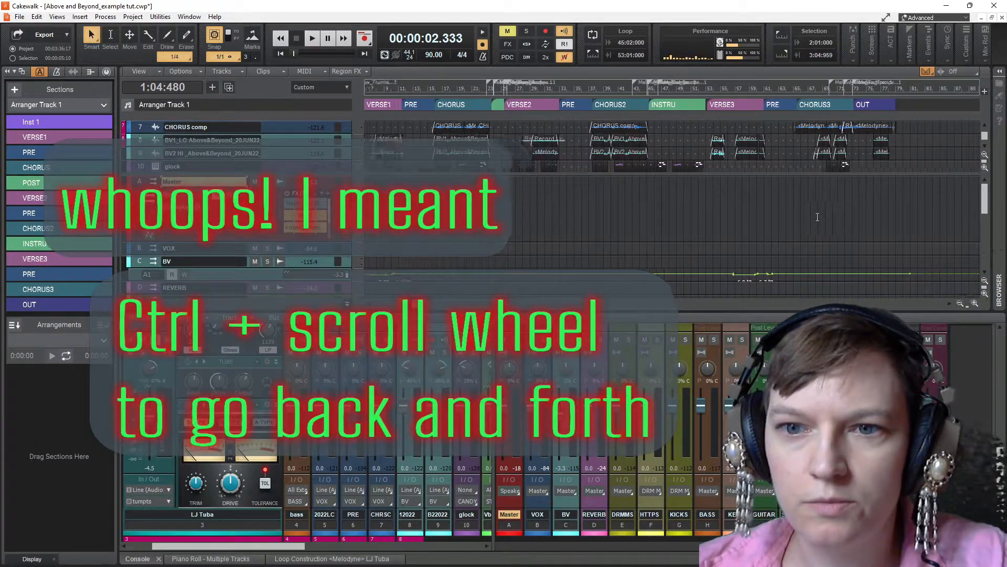
{"action": "scroll", "coordinate": [816, 229], "scroll_direction": "right", "scroll_amount": 1}
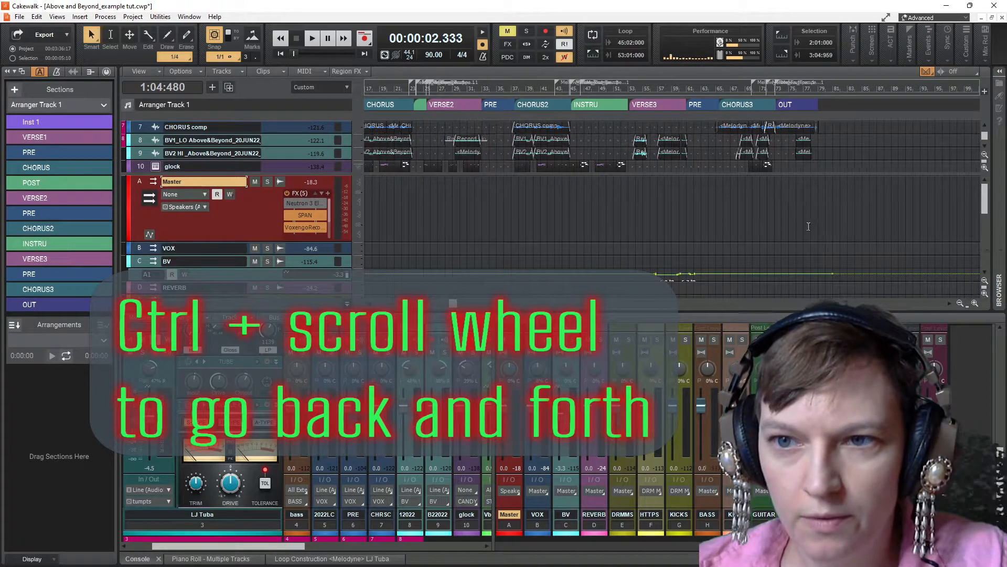
Place the playhead at 48:01:000 in the INSTRU section and play the full mix from there
{"action": "left_click", "coordinate": [768, 212]}
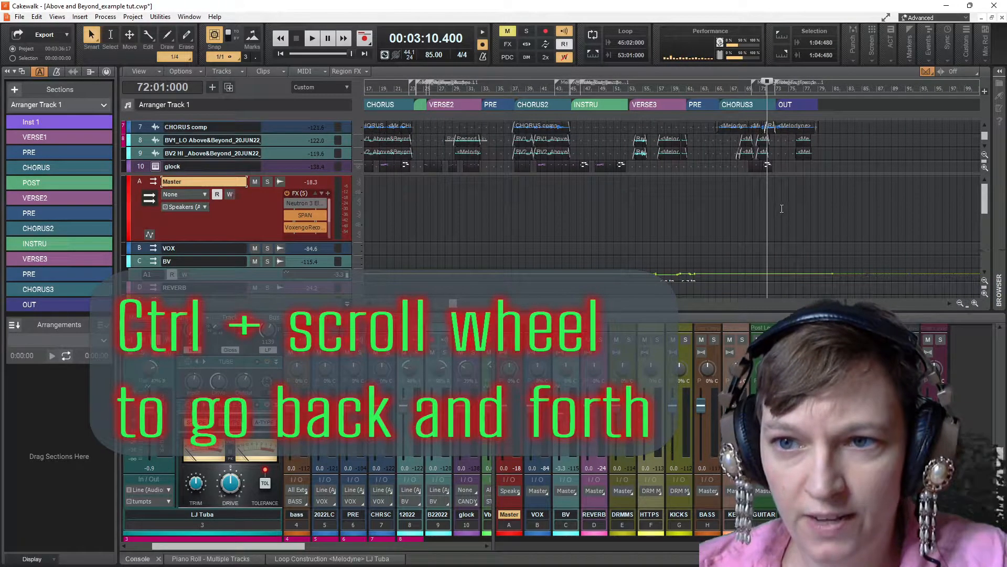
{"action": "left_click", "coordinate": [781, 208]}
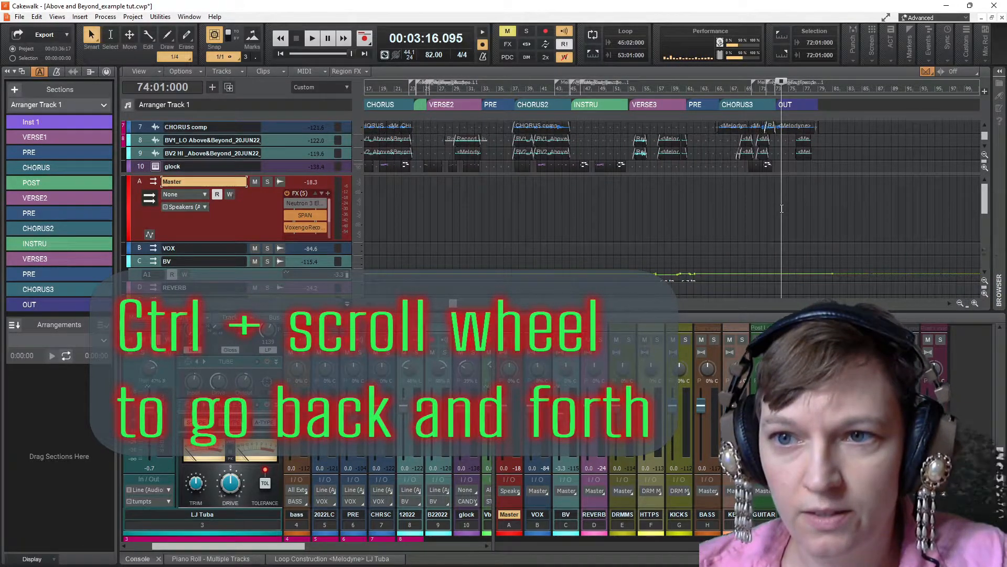
{"action": "left_click", "coordinate": [770, 211]}
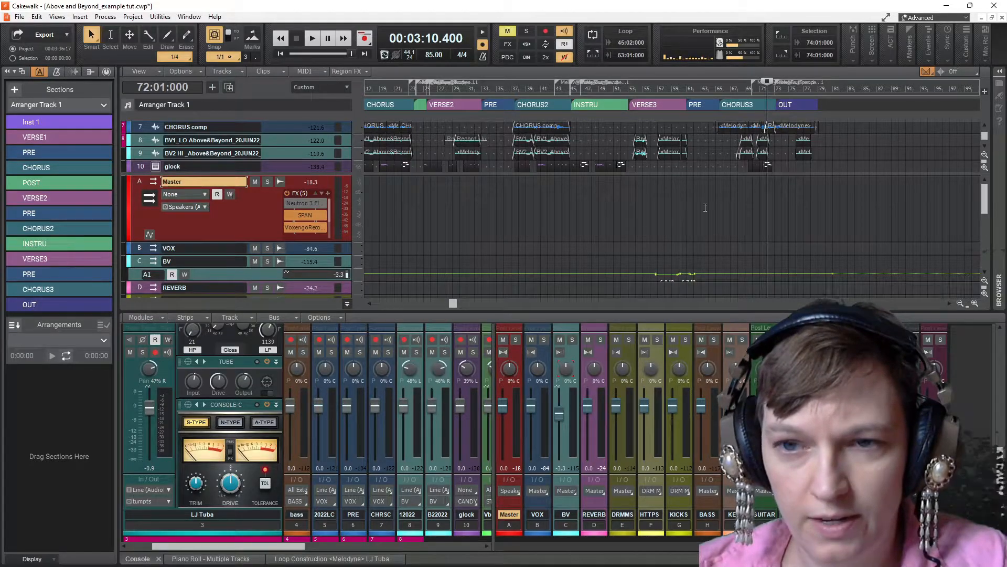
{"action": "left_click", "coordinate": [740, 203]}
{"action": "left_click", "coordinate": [595, 200]}
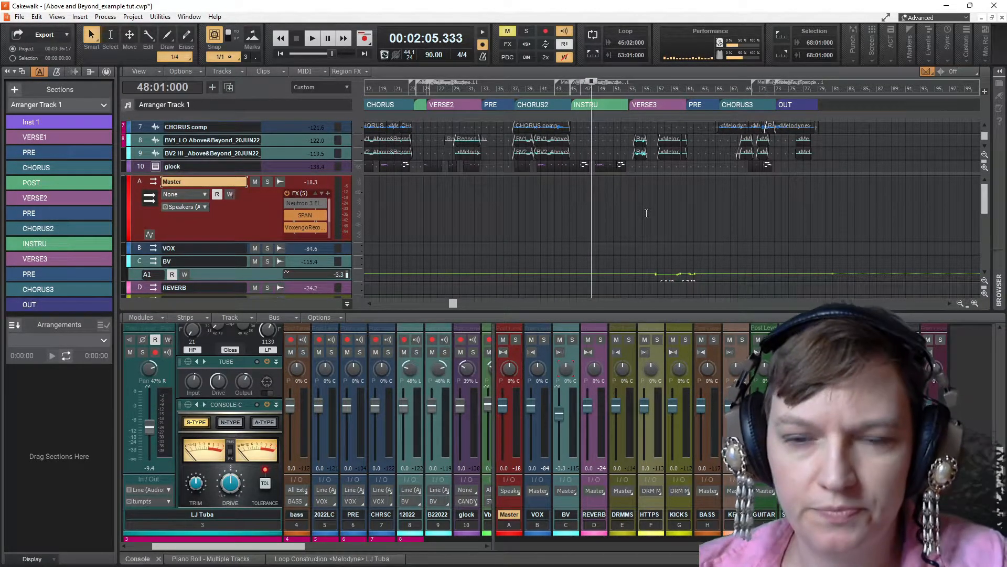
{"action": "key", "text": "space"}
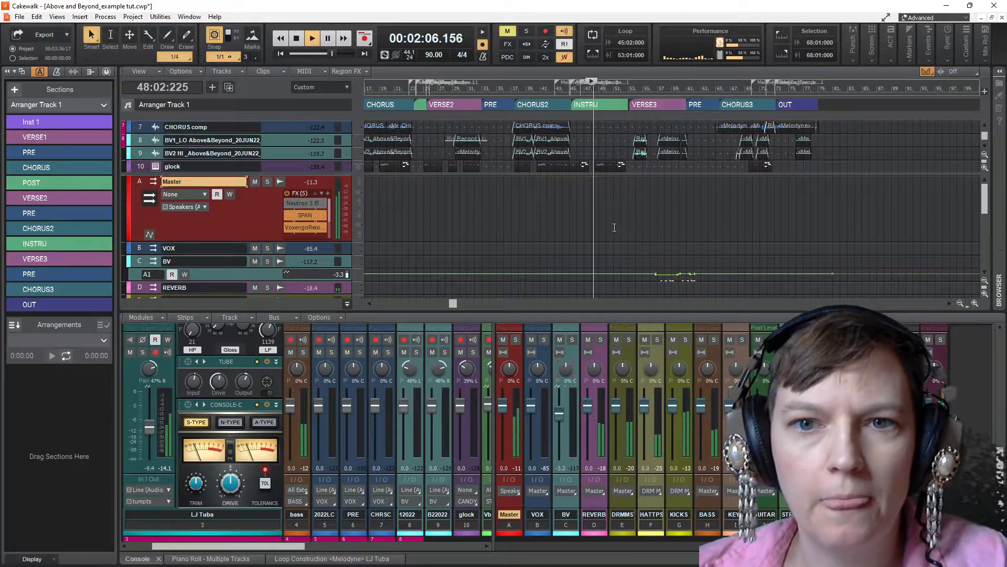
{"action": "scroll", "coordinate": [622, 251], "scroll_direction": "up", "scroll_amount": 1}
{"action": "scroll", "coordinate": [623, 254], "scroll_direction": "up", "scroll_amount": 1}
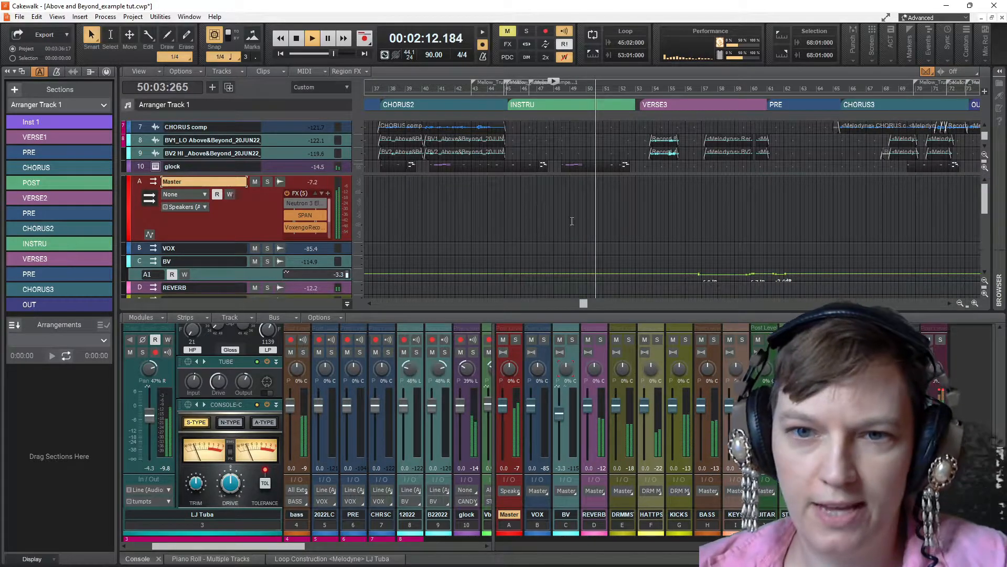
{"action": "key", "text": "space"}
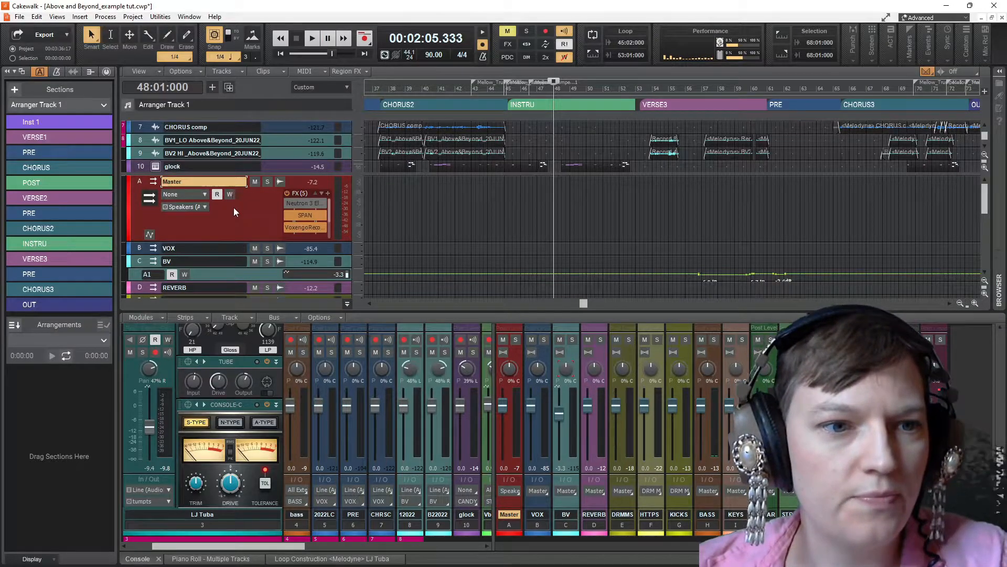
Show the Bus Input Gain automation envelope on the Master bus
{"action": "left_click", "coordinate": [204, 196]}
{"action": "mouse_move", "coordinate": [251, 219]}
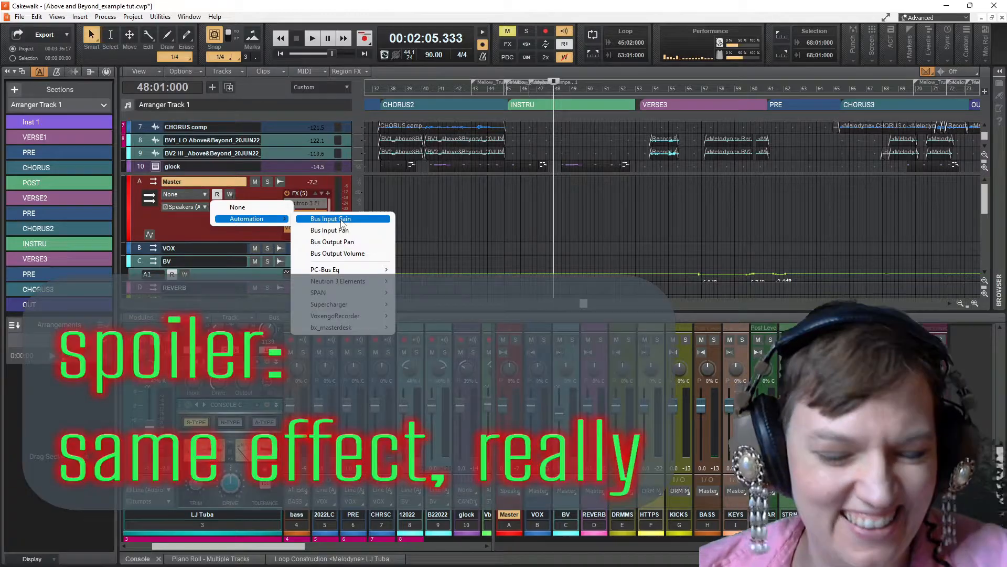
{"action": "left_click", "coordinate": [341, 220]}
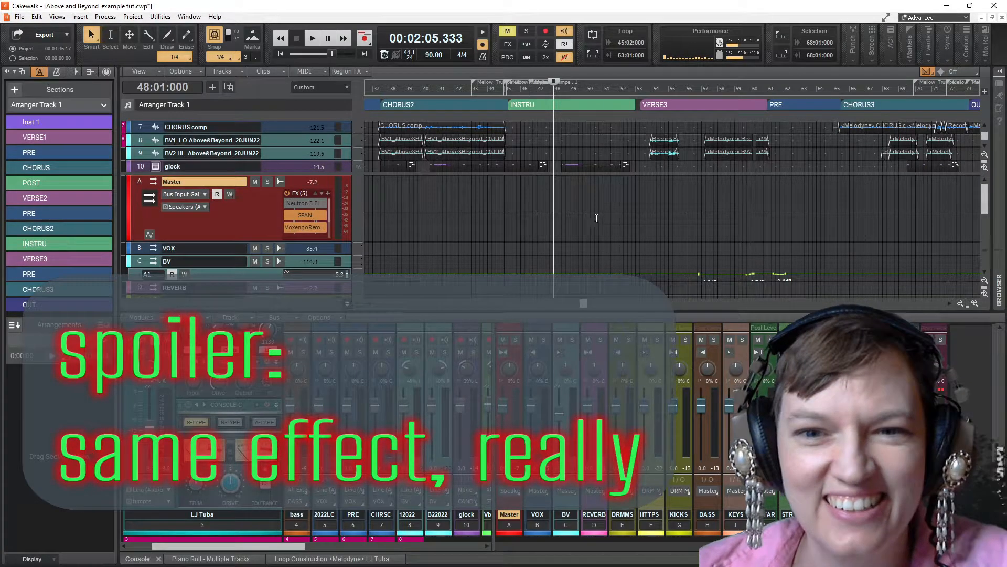
Fade the Master input gain from -10.7 dB near bar 48 to -INF at bar 50, hold -INF into VERSE3, and play it
{"action": "left_click", "coordinate": [558, 213]}
{"action": "left_click_drag", "start_coordinate": [597, 213], "coordinate": [590, 239]}
{"action": "left_click", "coordinate": [662, 213]}
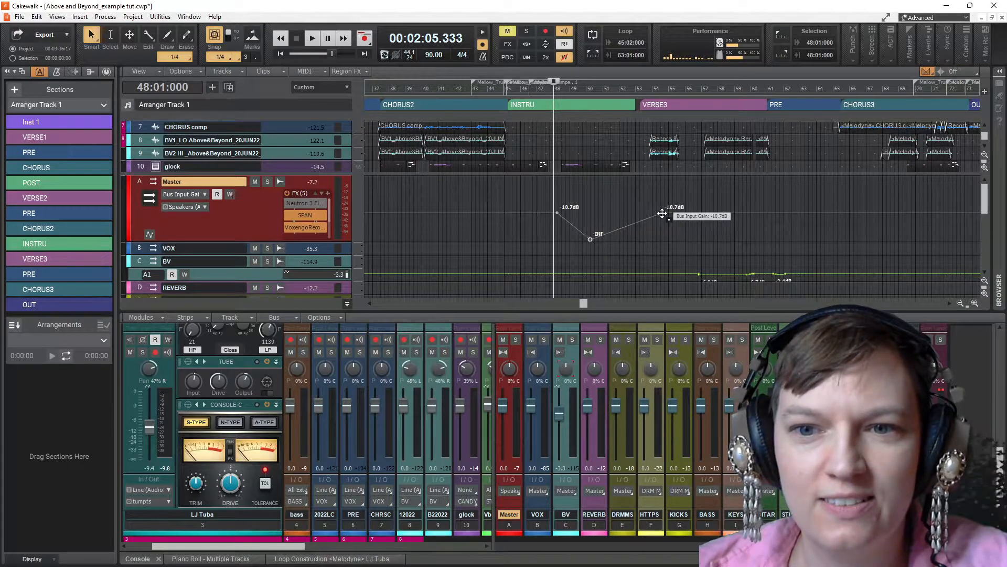
{"action": "left_click_drag", "start_coordinate": [662, 213], "coordinate": [661, 239]}
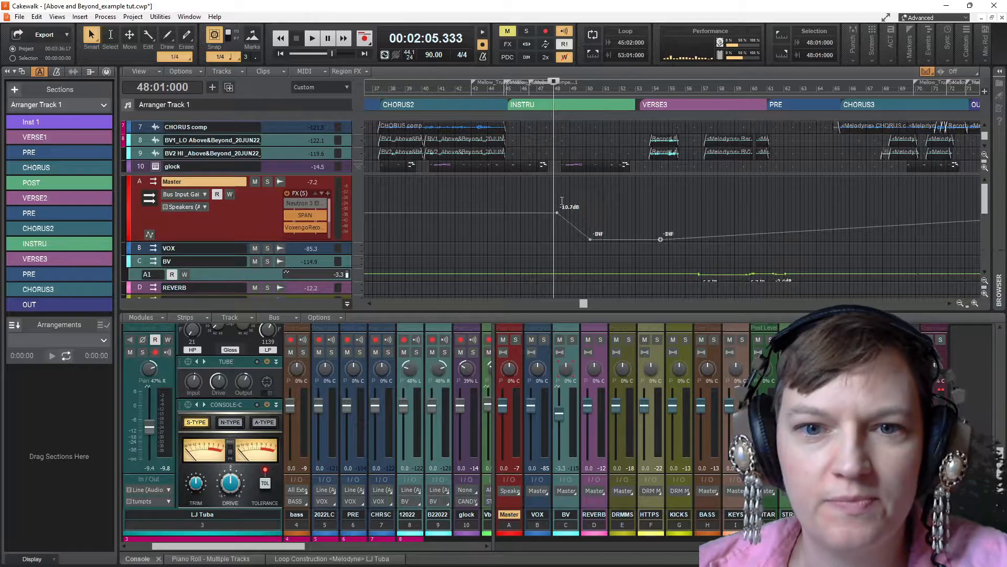
{"action": "left_click", "coordinate": [534, 195]}
{"action": "key", "text": "space"}
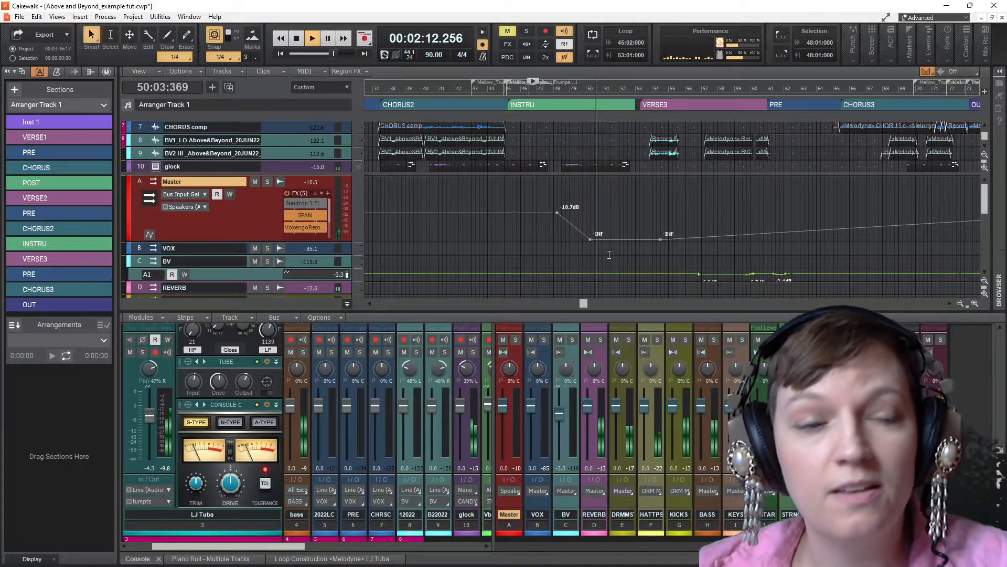
Stop playback and show the Bus Output Volume automation envelope on the Master bus
{"action": "key", "text": "space"}
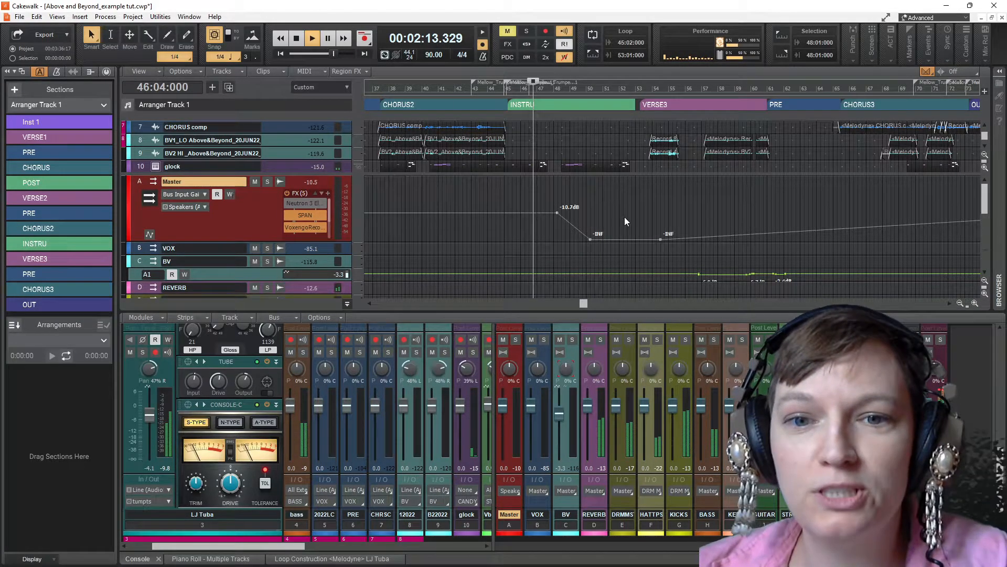
{"action": "left_click", "coordinate": [205, 195]}
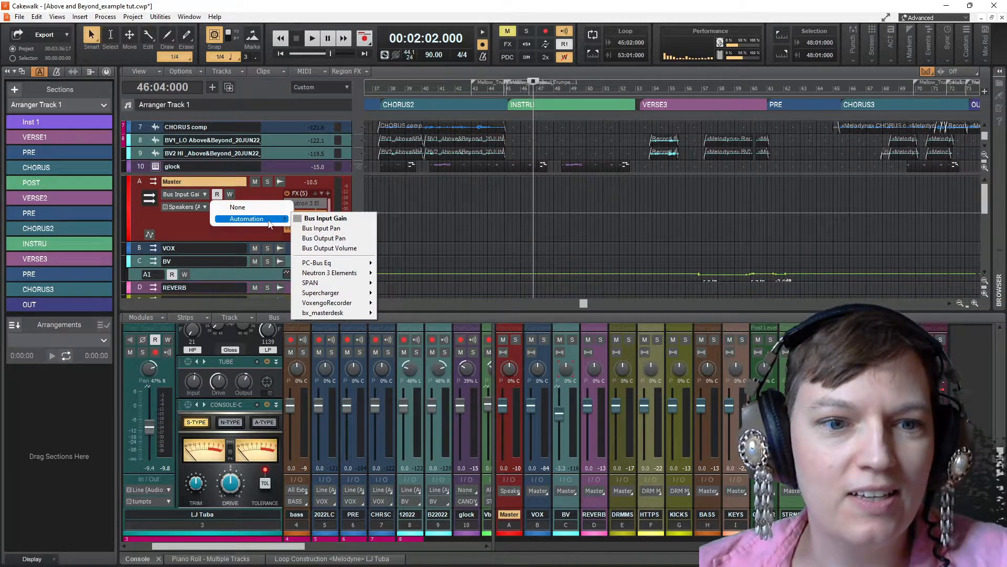
{"action": "left_click", "coordinate": [353, 248]}
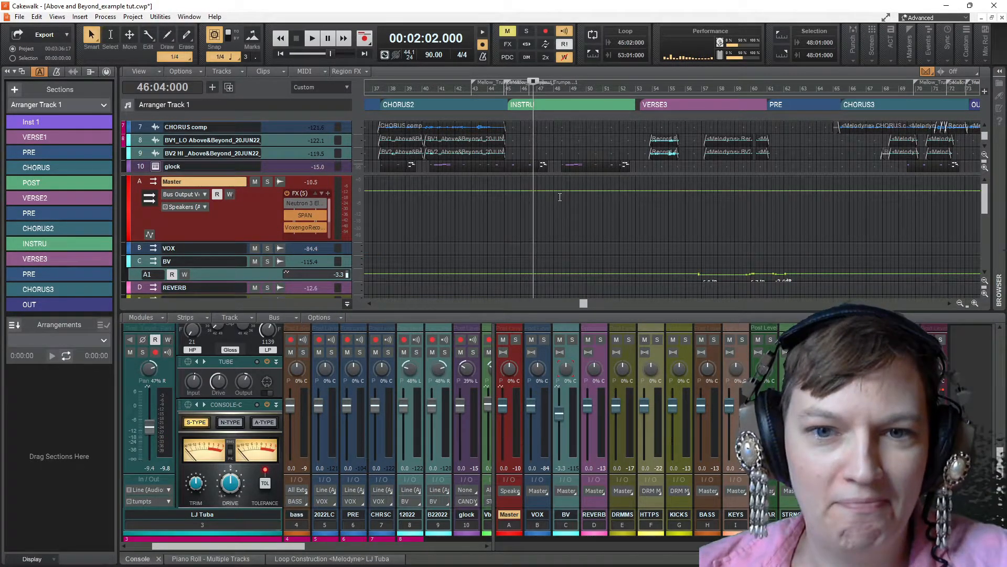
Fade the Master output volume from 0.0 dB near bar 47 to -INF near bar 49, hold -INF to the start of VERSE3, and play it
{"action": "left_click", "coordinate": [537, 190]}
{"action": "left_click", "coordinate": [571, 190]}
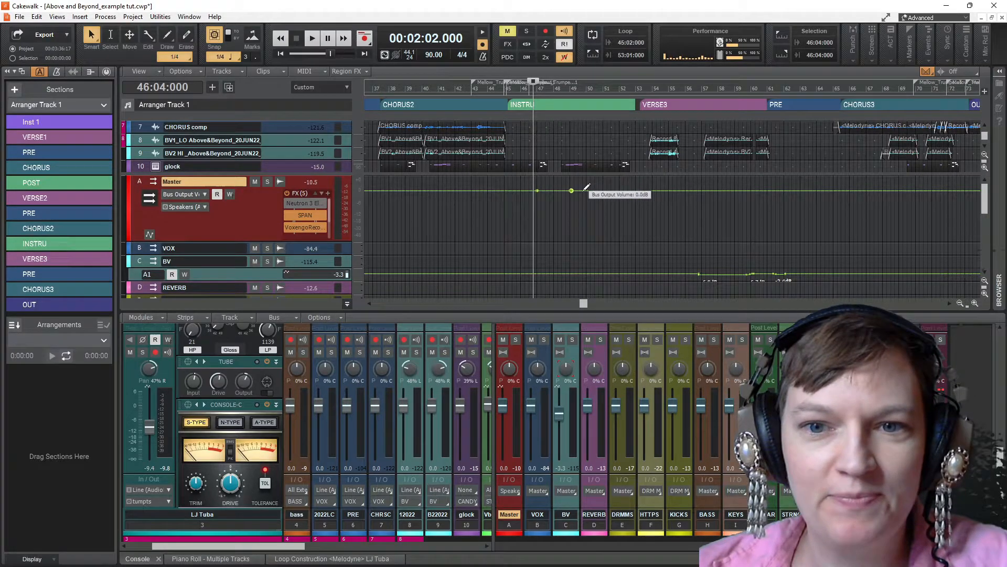
{"action": "left_click", "coordinate": [657, 190]}
{"action": "left_click_drag", "start_coordinate": [571, 190], "coordinate": [574, 239]}
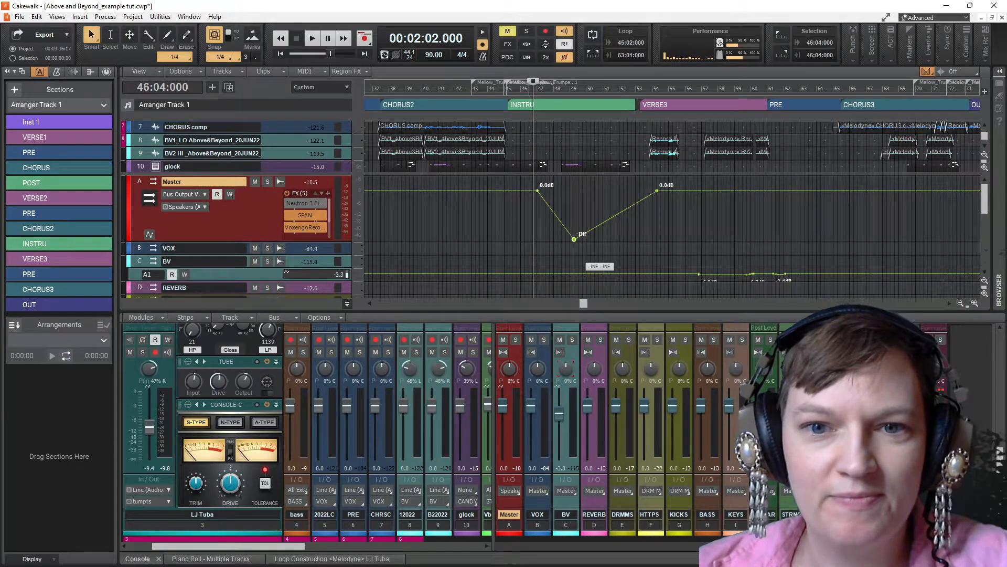
{"action": "left_click_drag", "start_coordinate": [657, 190], "coordinate": [644, 239]}
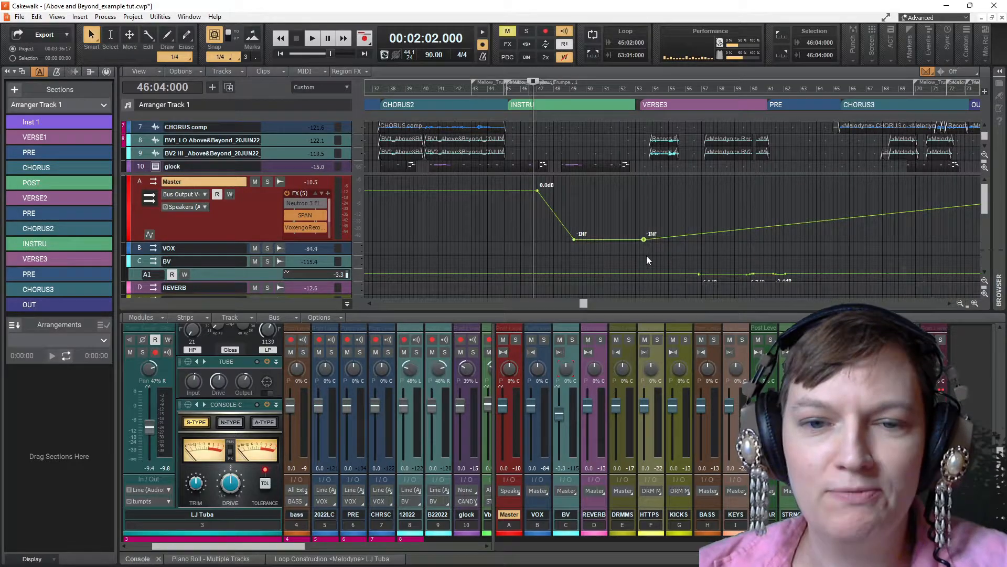
{"action": "key", "text": "space"}
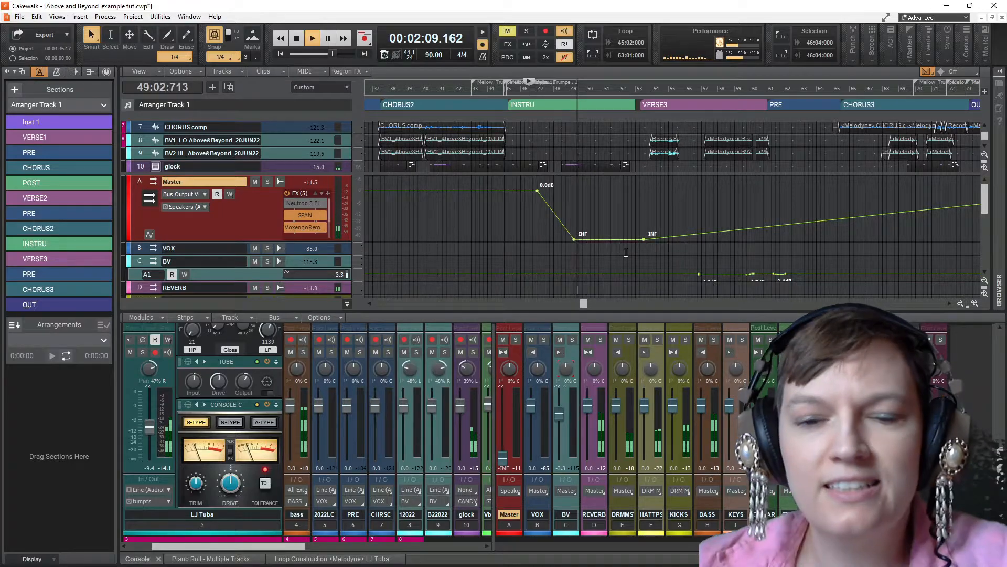
{"action": "key", "text": "space"}
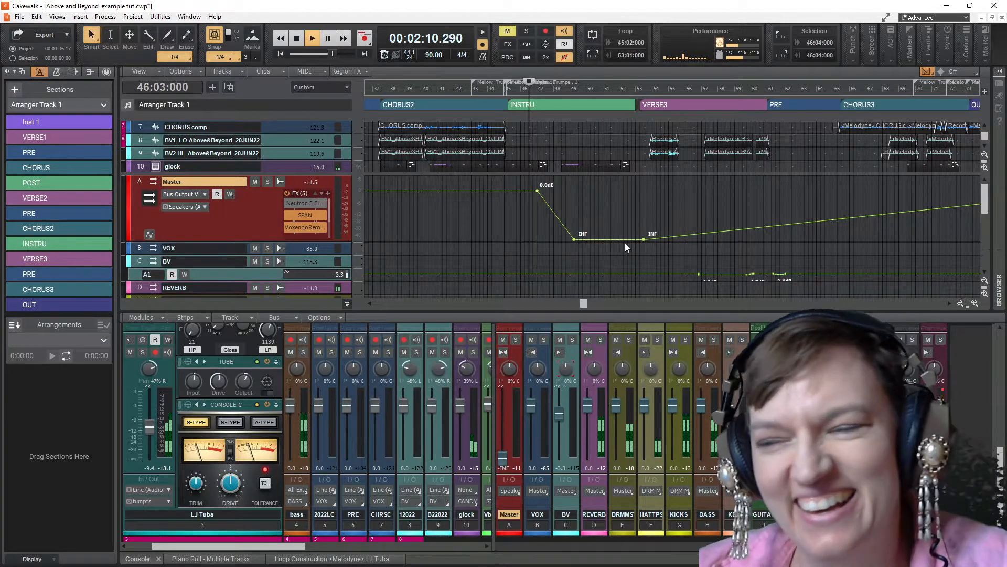